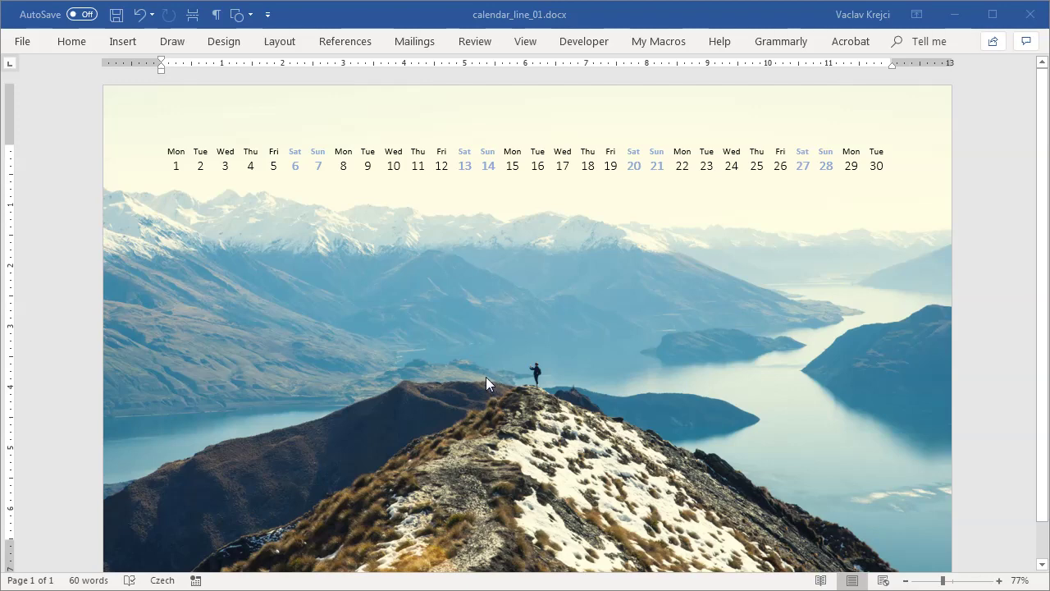
Step: Zoom in on the Word calendar row of weekdays and dates 1–30 over the mountain-lake photo
left_click(424, 23)
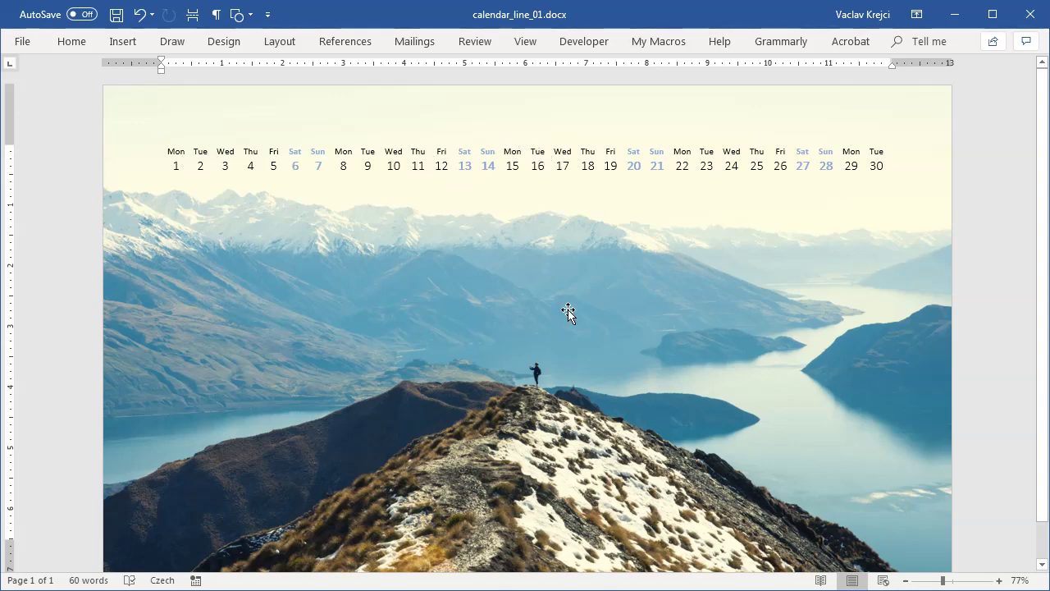
scroll(662, 355, "up", 5)
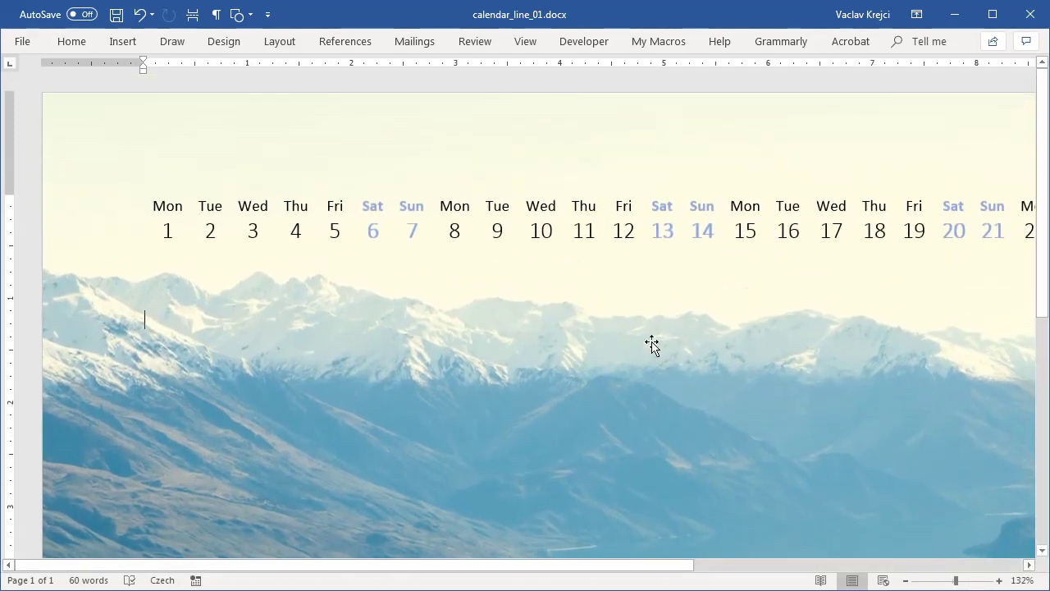
Step: Enter 5/1/2019 in B4 and fill row 4 through AF4 up to 5/31/2019
left_click(555, 590)
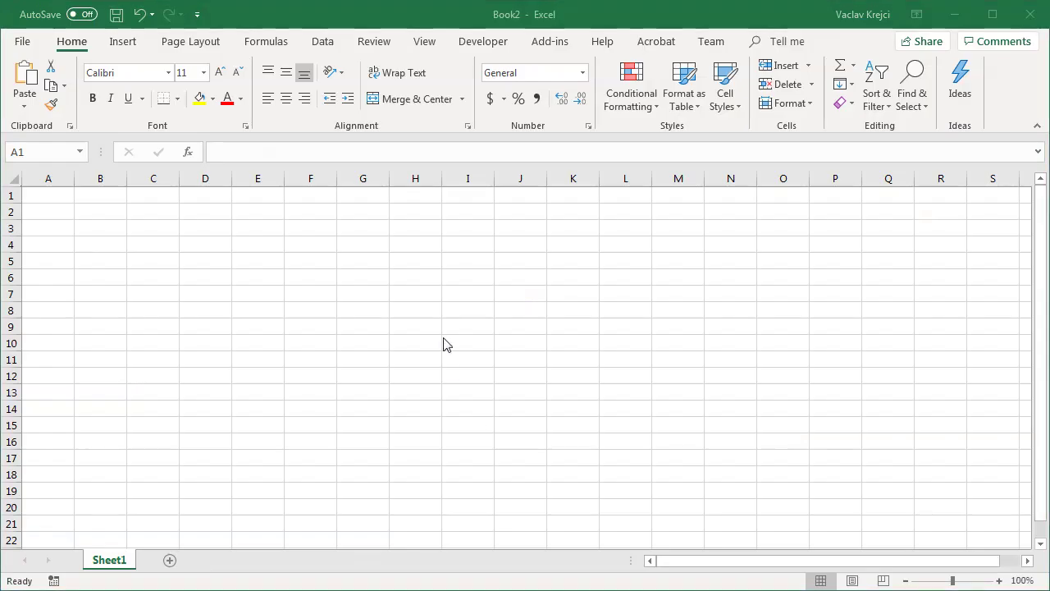
left_click(91, 242)
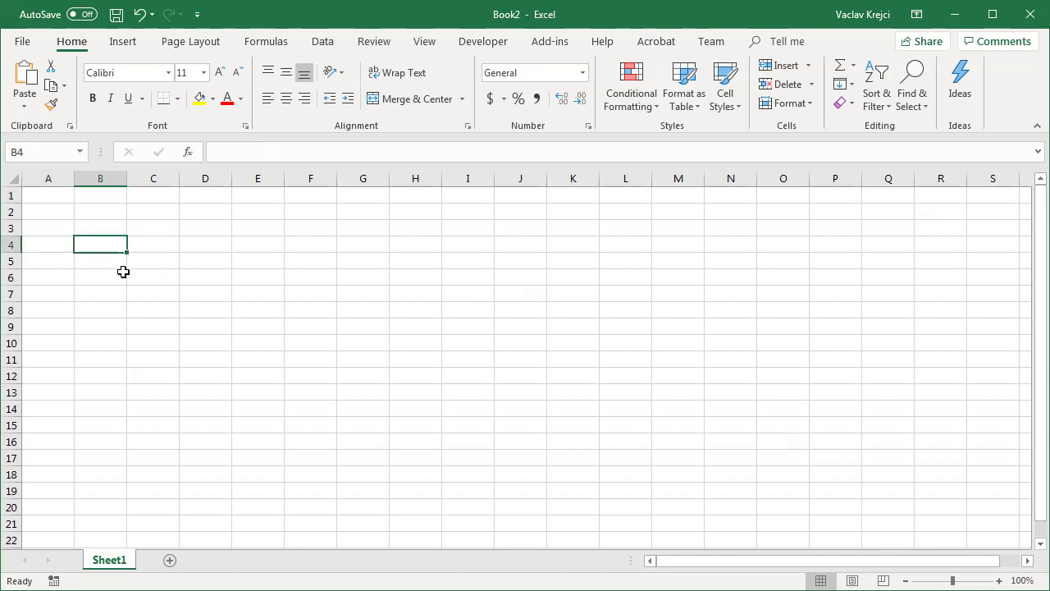
type("5/1/")
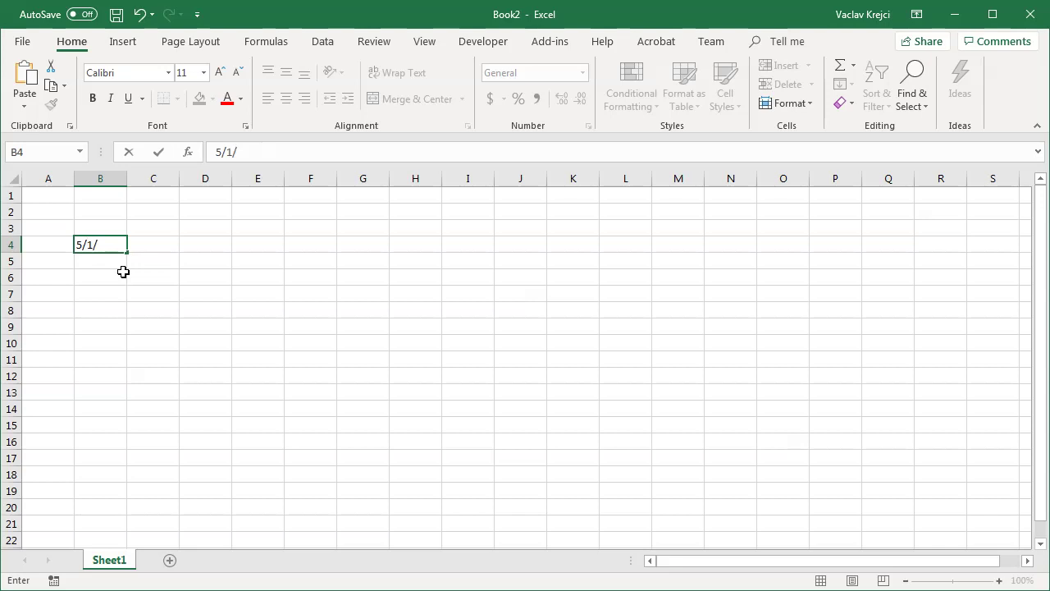
type("2019")
key("Return")
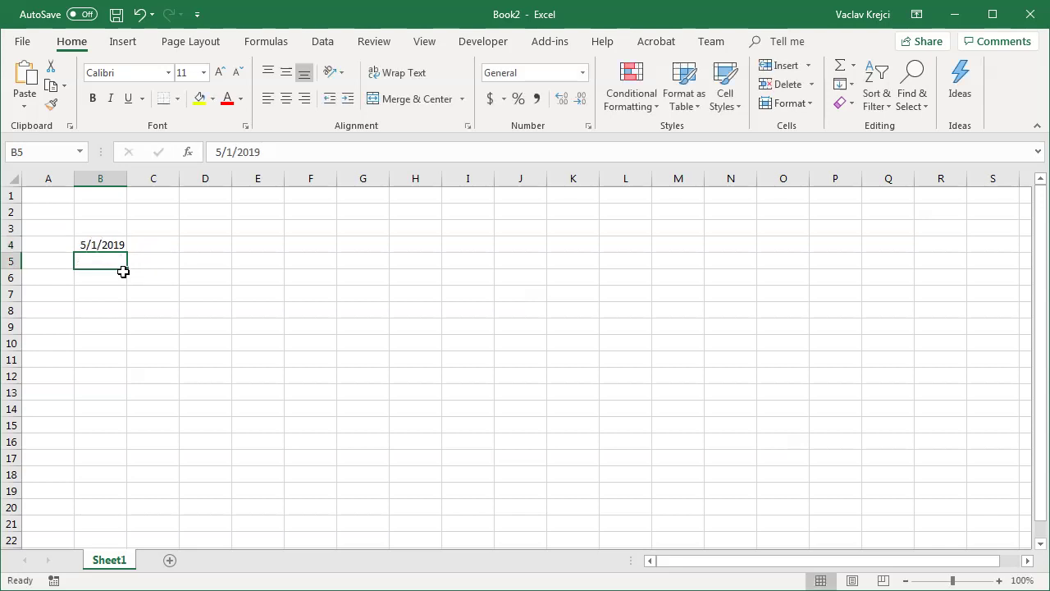
key("Up")
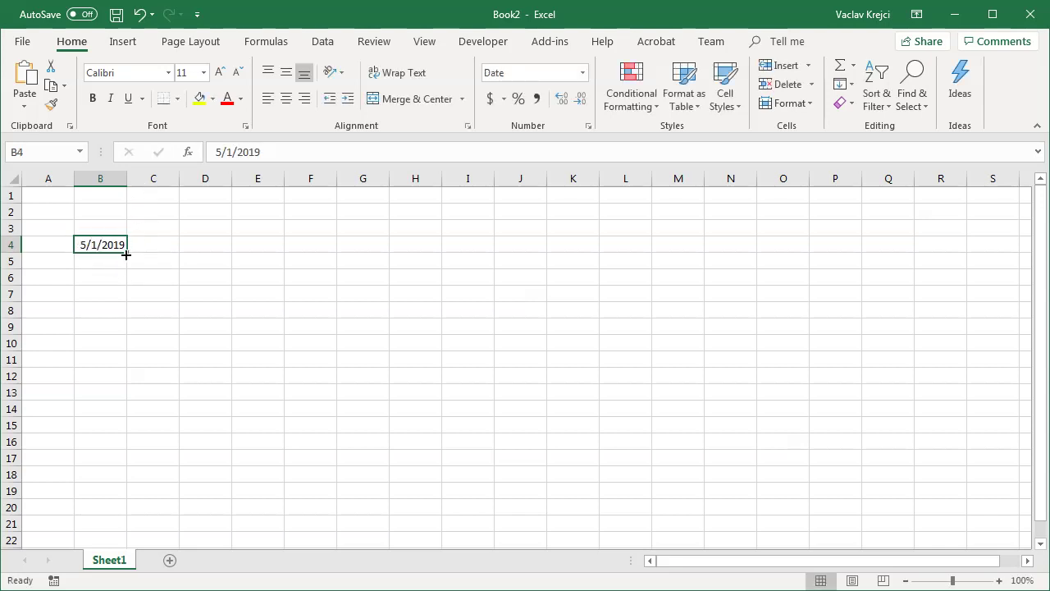
left_click_drag(126, 255, 852, 244)
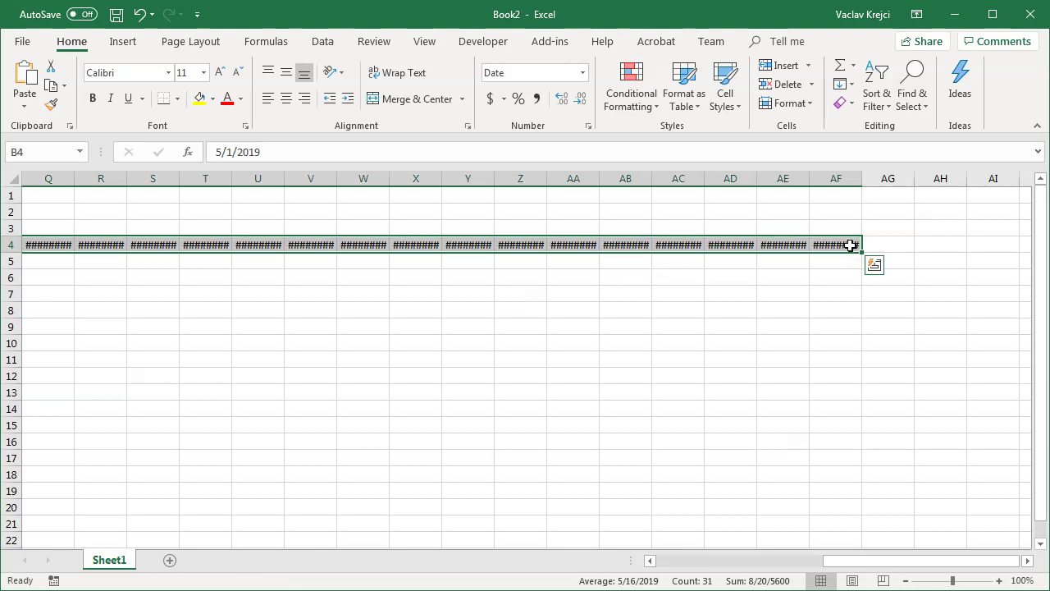
Step: Widen every column so all dates show fully, and select row 4
left_click(12, 176)
left_click_drag(861, 178, 869, 178)
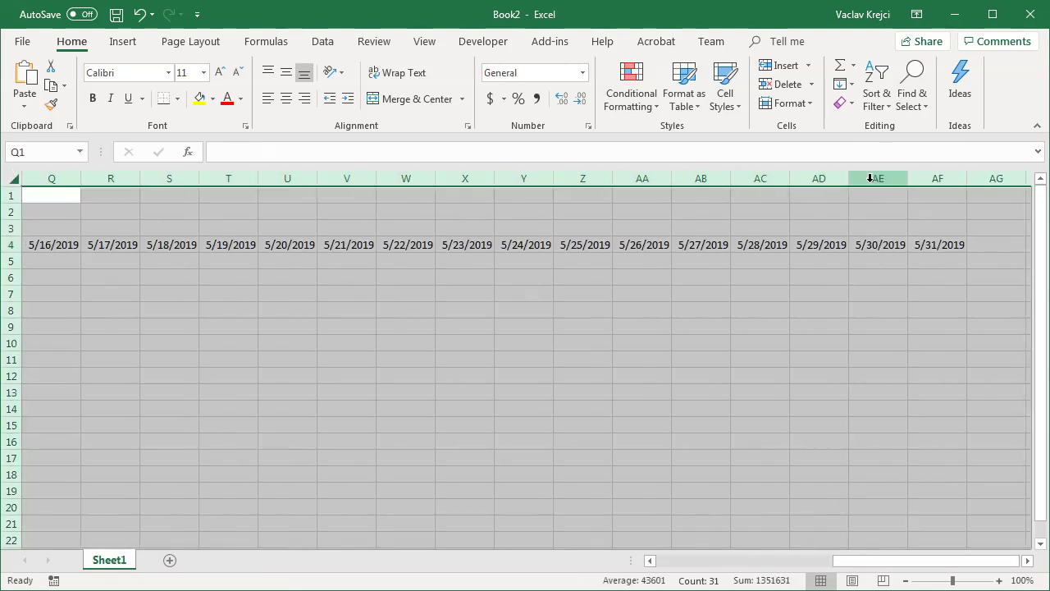
left_click_drag(845, 564, 669, 564)
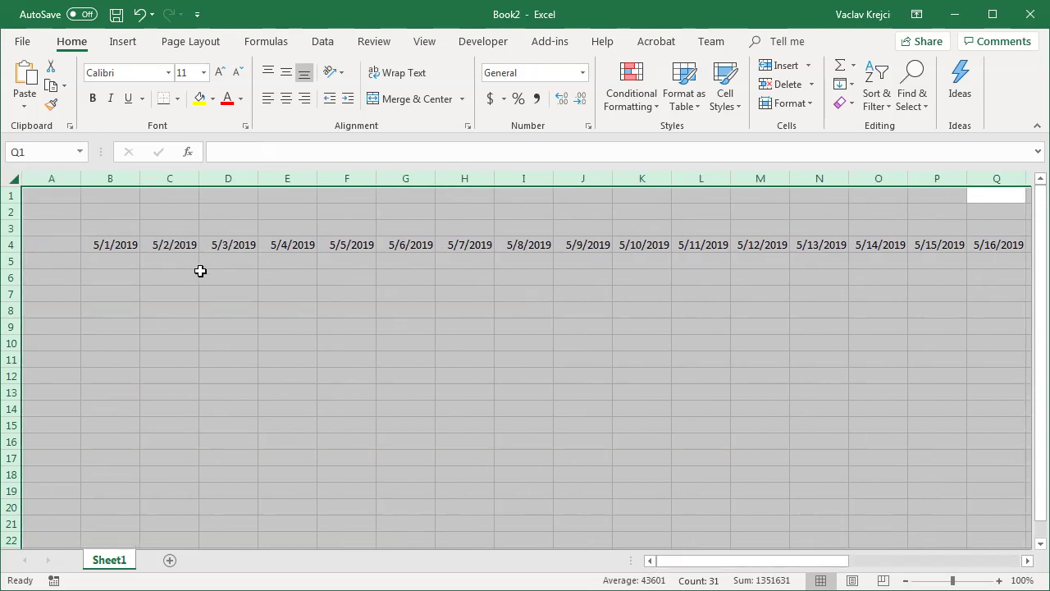
left_click(11, 245)
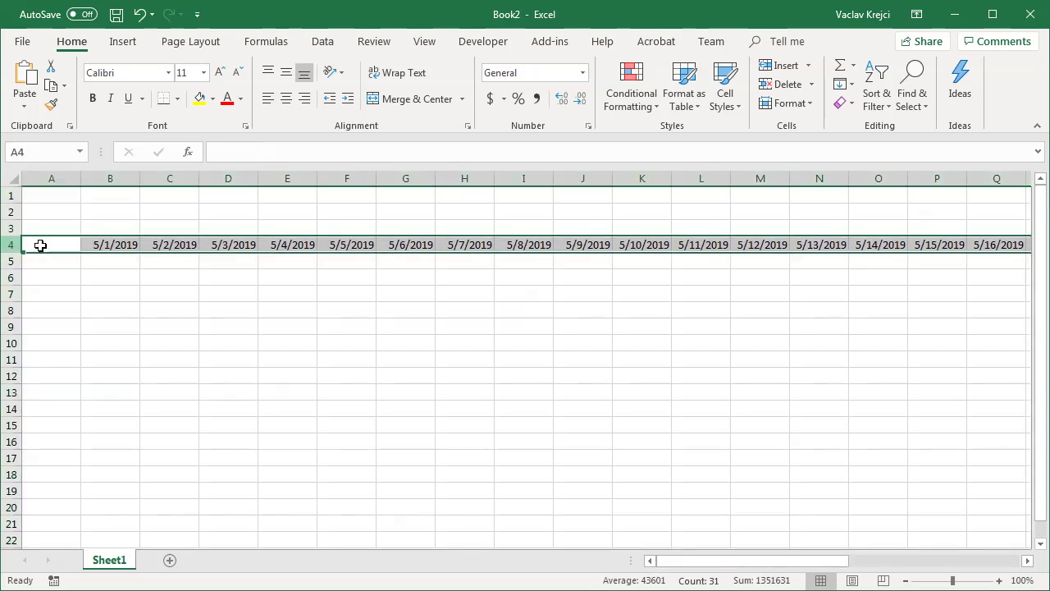
left_click(583, 76)
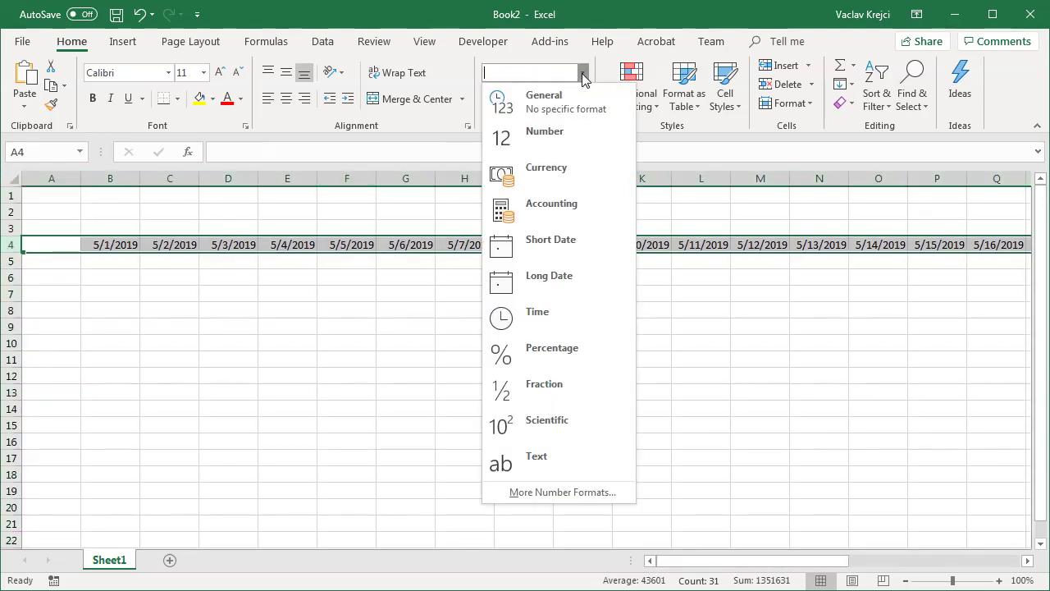
Step: Preview custom format codes such as m/d/yyyy, d-mmm-yy, mmm-yy and h:mm on row 4
left_click(539, 492)
left_click(578, 289)
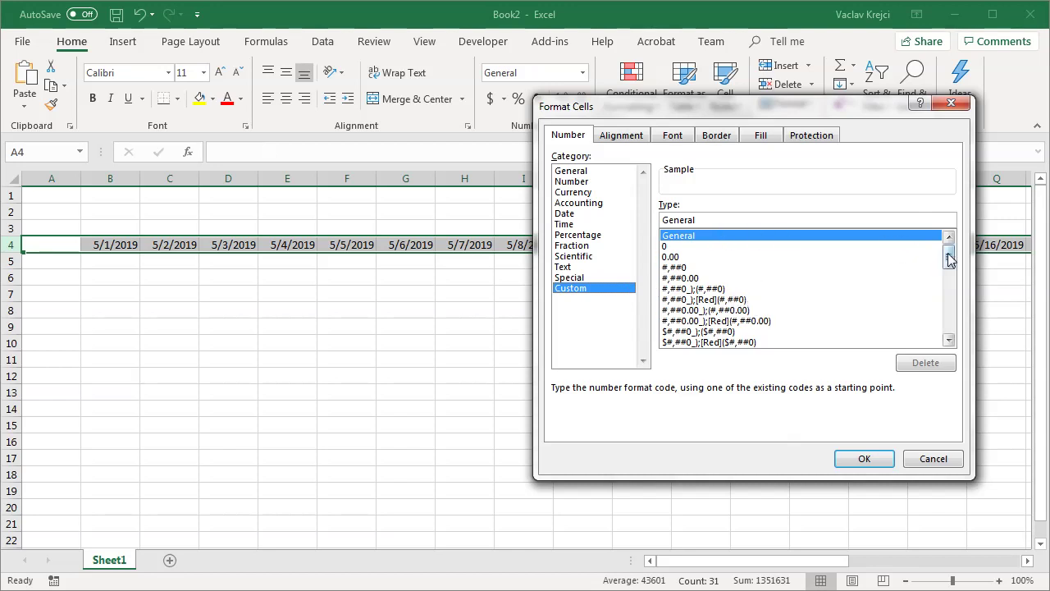
left_click_drag(949, 260, 949, 298)
left_click(707, 273)
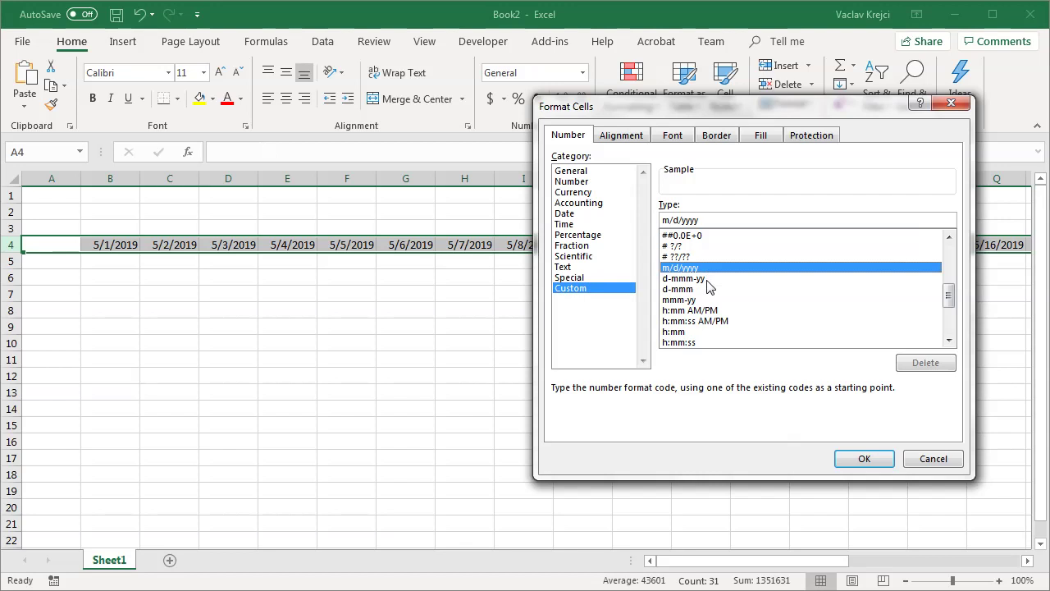
left_click(706, 280)
left_click(706, 292)
left_click(707, 300)
left_click(708, 311)
left_click(709, 331)
left_click(701, 300)
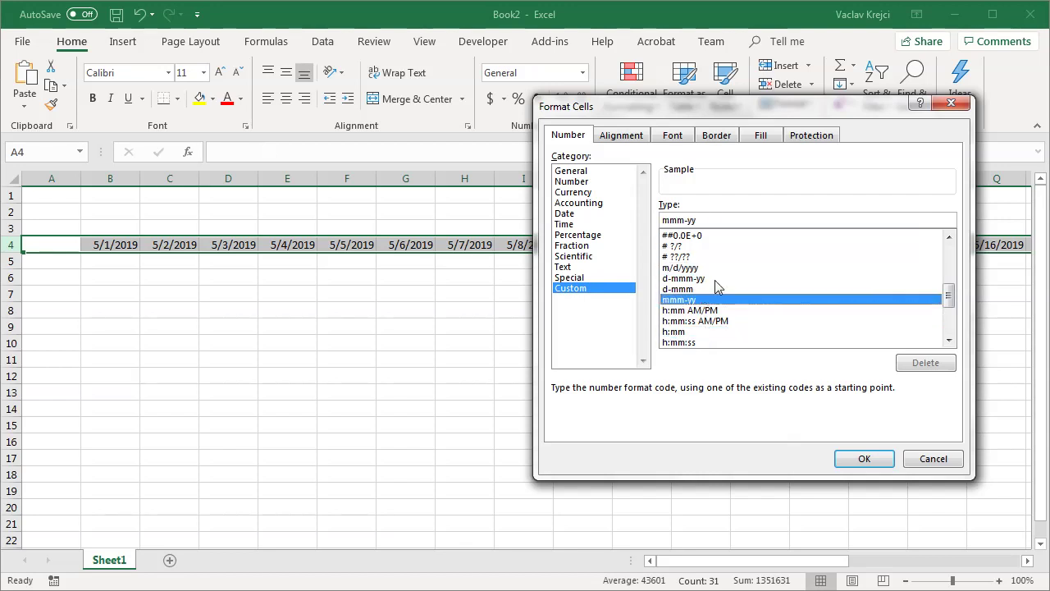
left_click(698, 291)
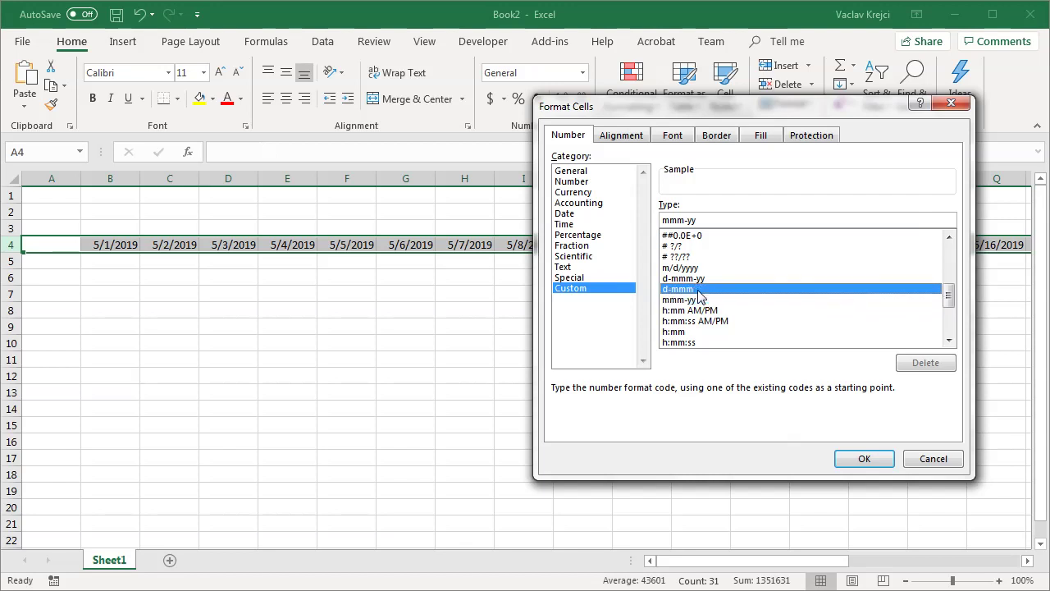
left_click(684, 279)
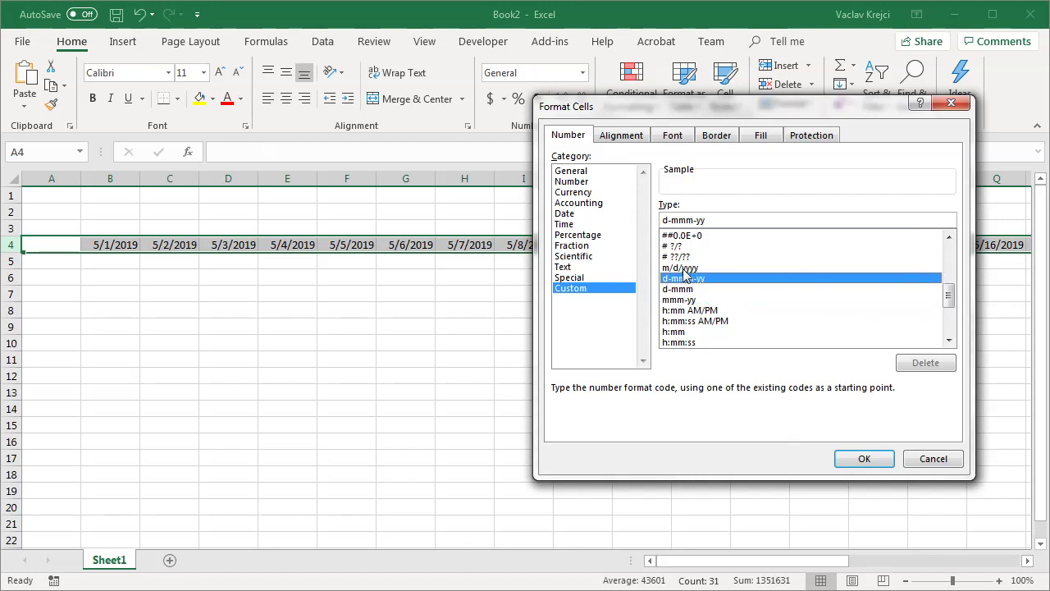
left_click(686, 268)
Step: Replace the custom code with d so row 4 shows day numbers
left_click(703, 280)
left_click_drag(718, 221, 615, 229)
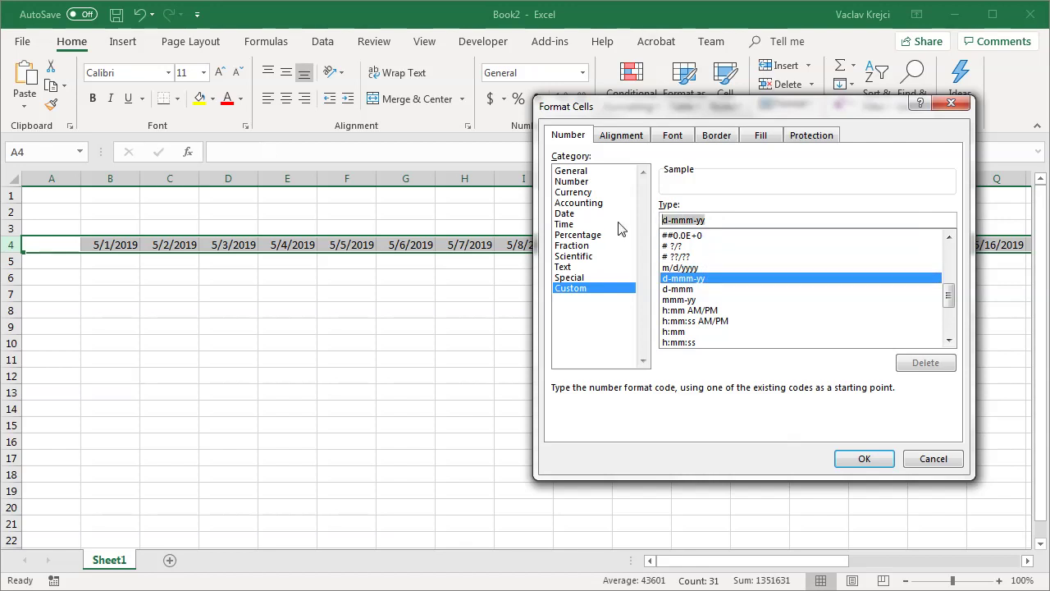
type("d")
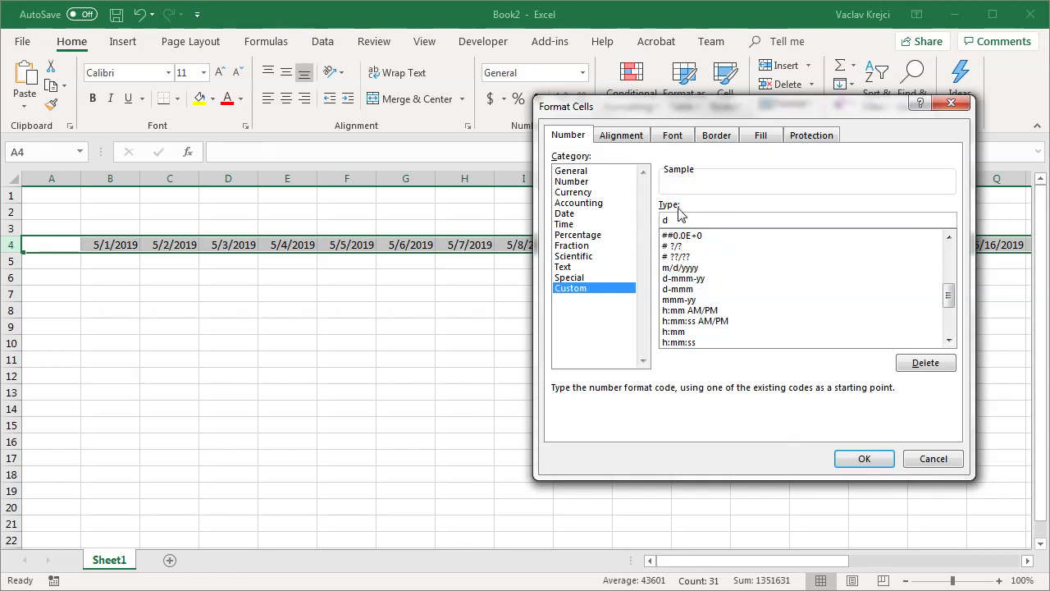
left_click(860, 461)
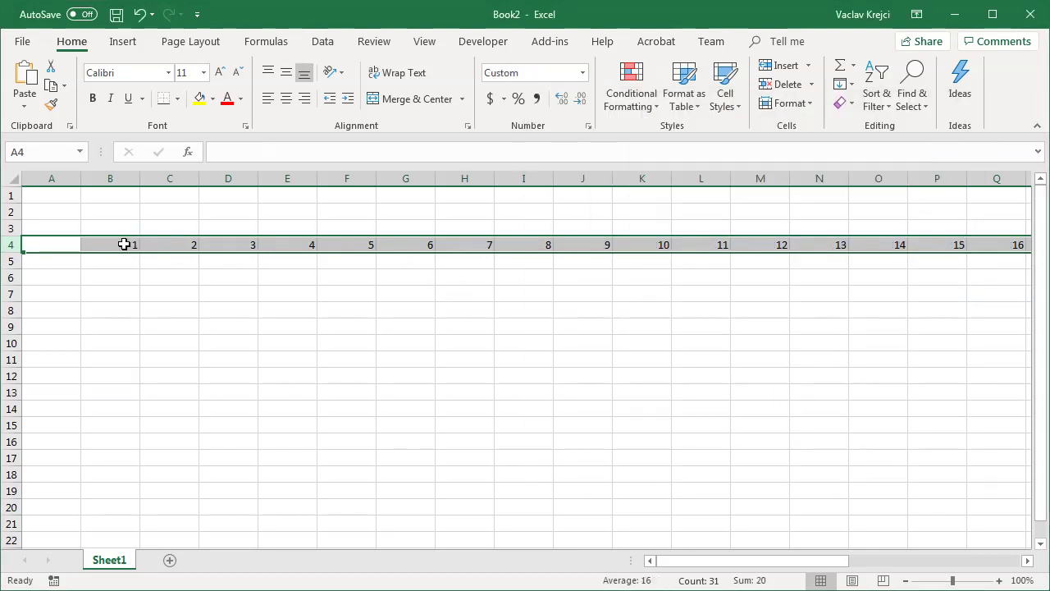
left_click_drag(730, 563, 565, 185)
Step: Change the custom format to dd for two-digit day numbers
left_click(582, 72)
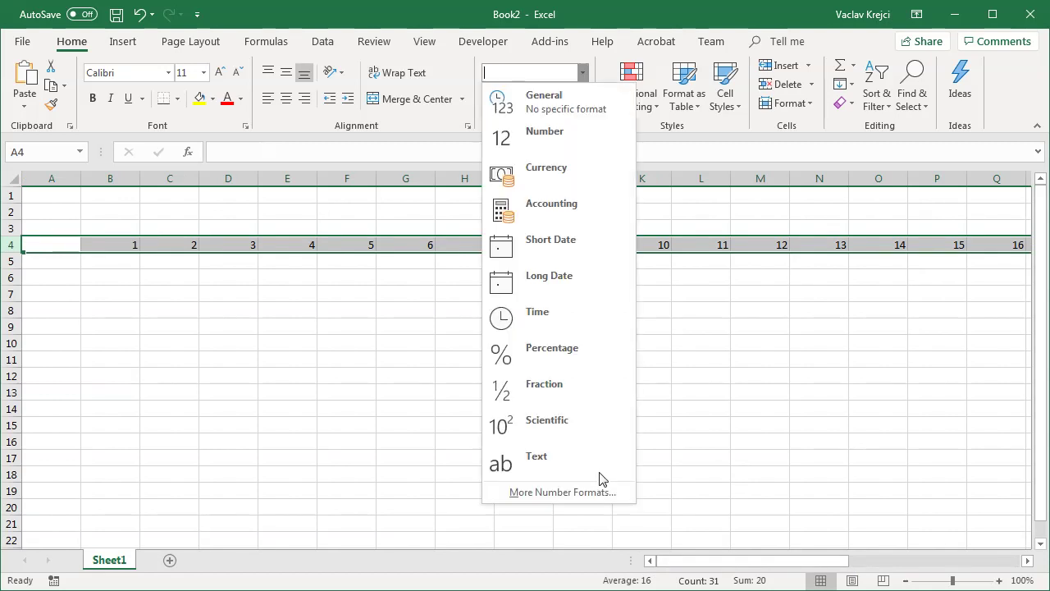
left_click(566, 495)
left_click(697, 219)
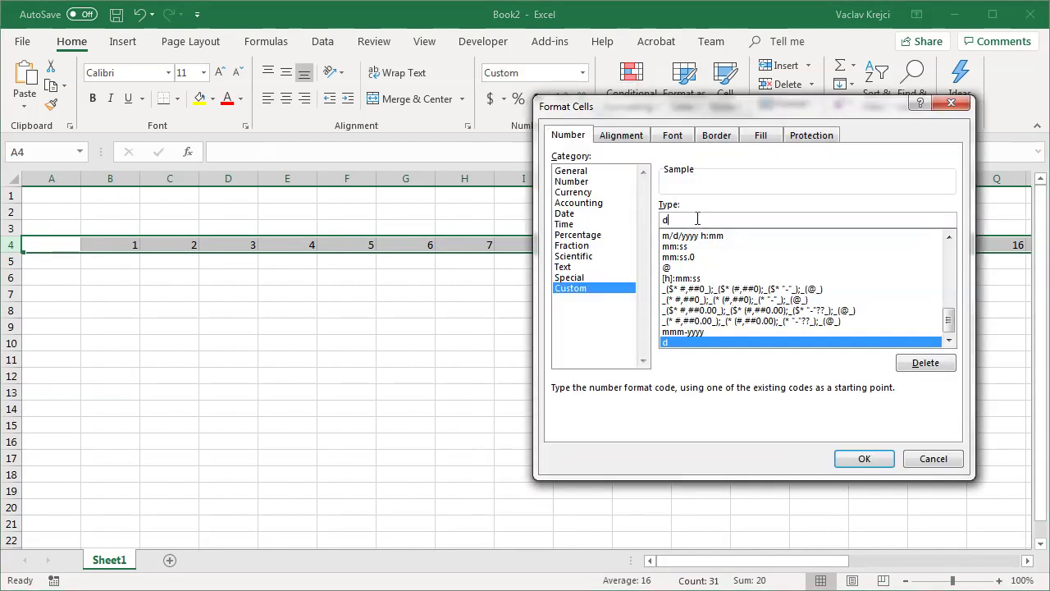
type("d")
left_click(869, 459)
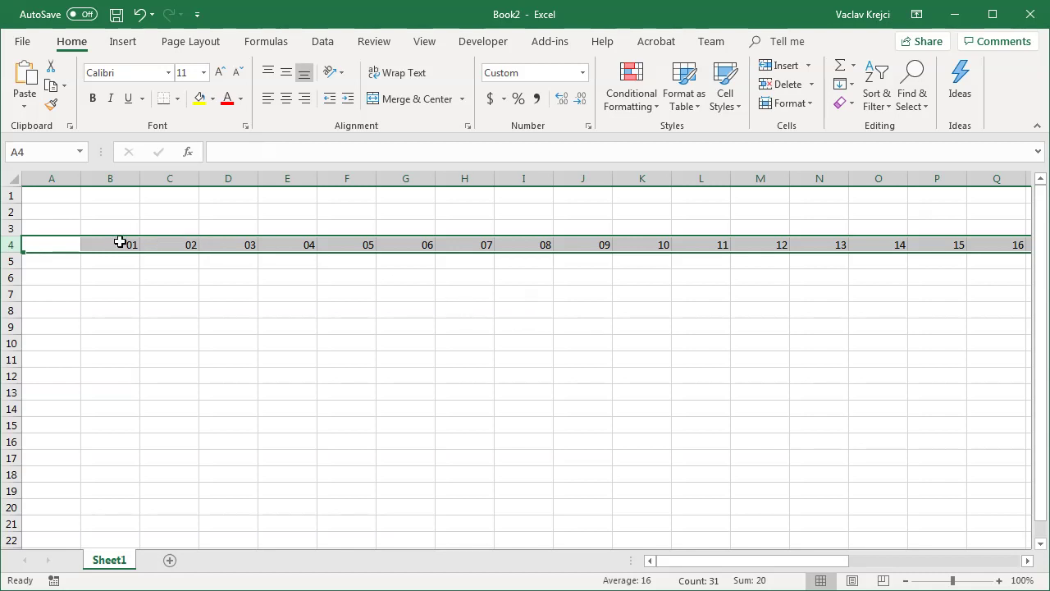
mouse_move(699, 561)
left_mouse_down()
mouse_move(907, 562)
mouse_move(706, 563)
left_mouse_up()
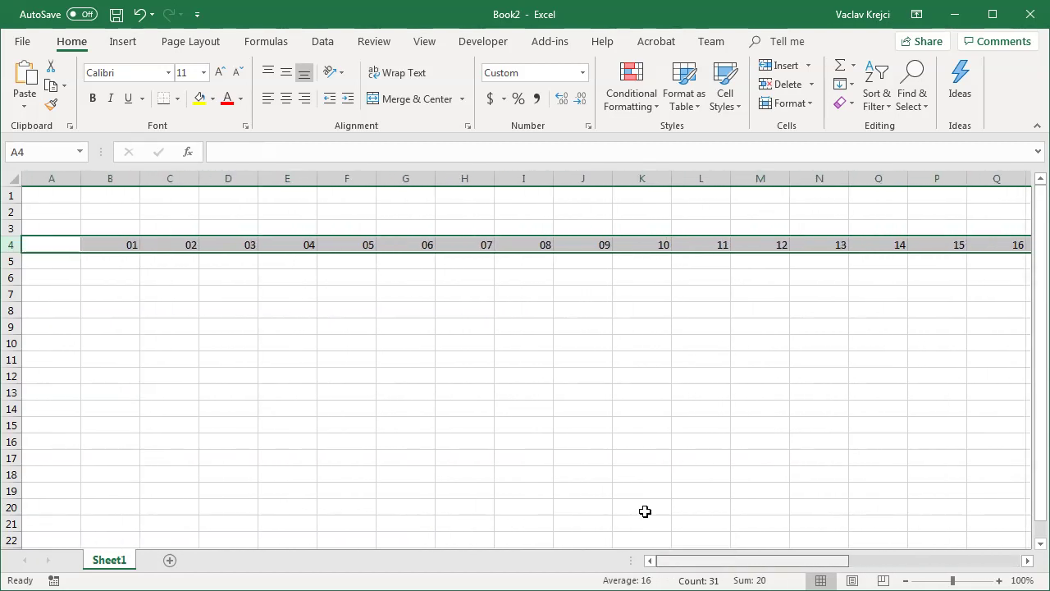
Step: Change the custom format to ddd to show short weekday names
left_click(582, 72)
left_click(566, 486)
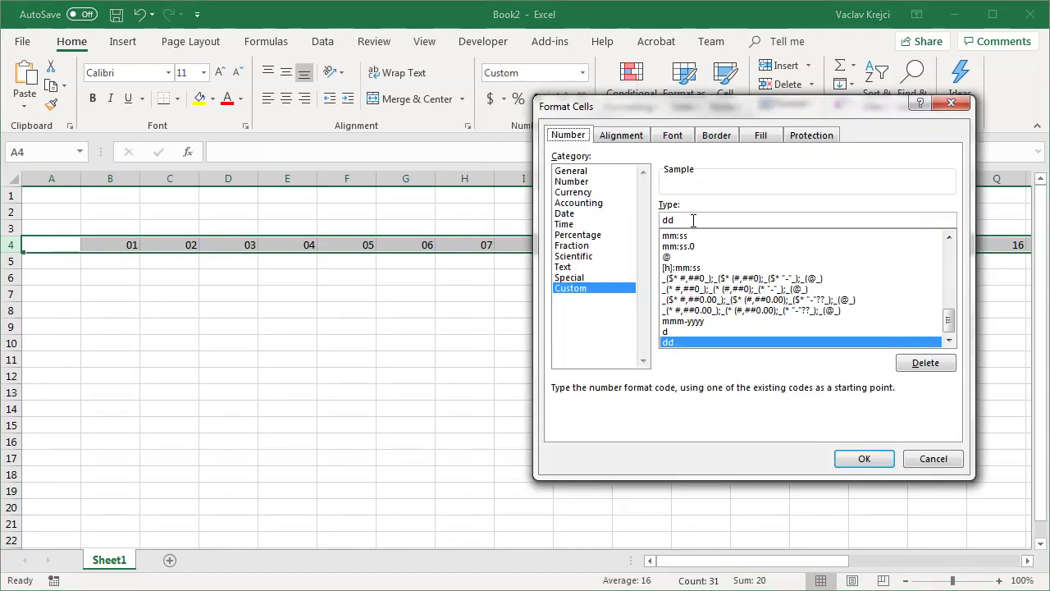
left_click(695, 220)
type("d")
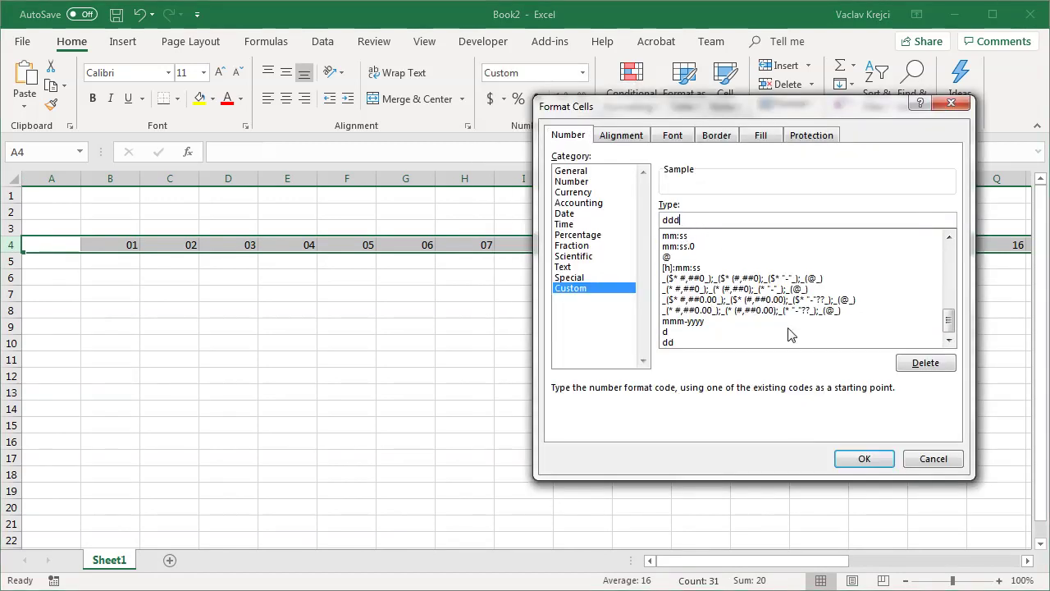
left_click(845, 463)
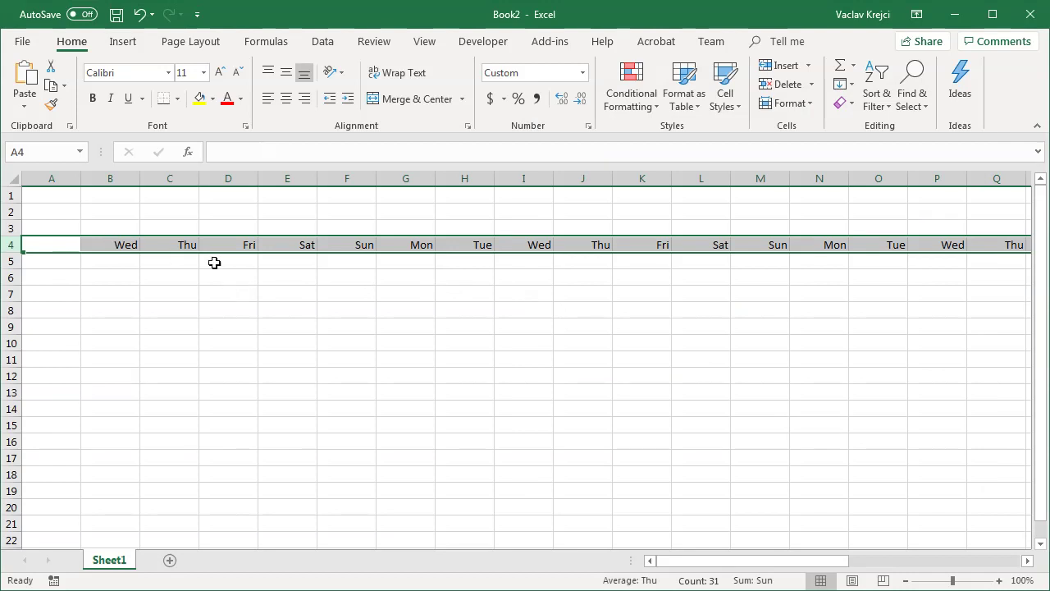
left_click_drag(719, 563, 750, 569)
Step: Try the dddd full weekday-name format, then undo back to ddd short names
left_click(583, 73)
left_click(569, 492)
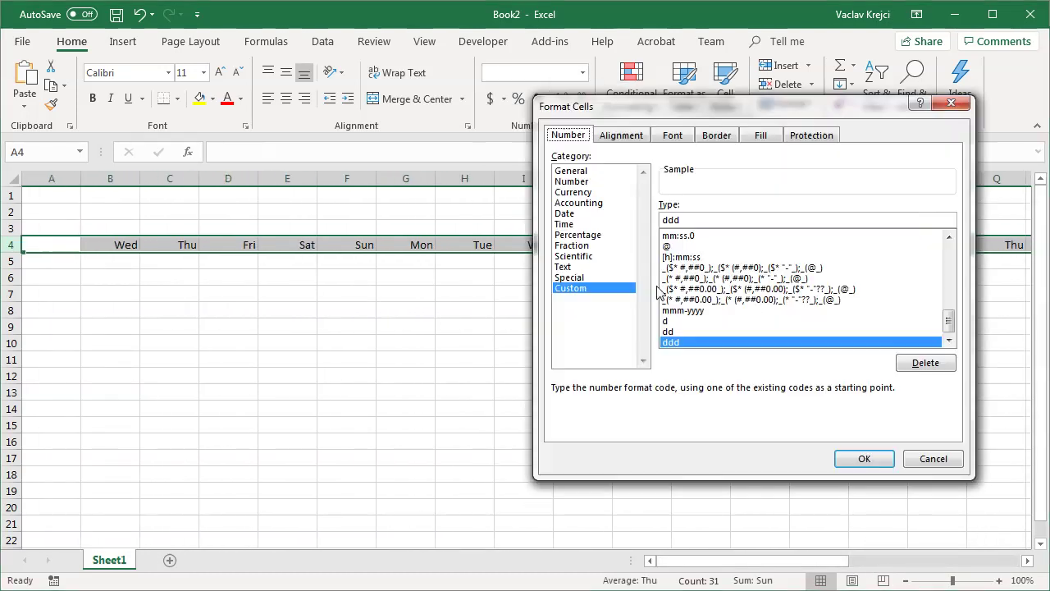
left_click(695, 220)
type("d")
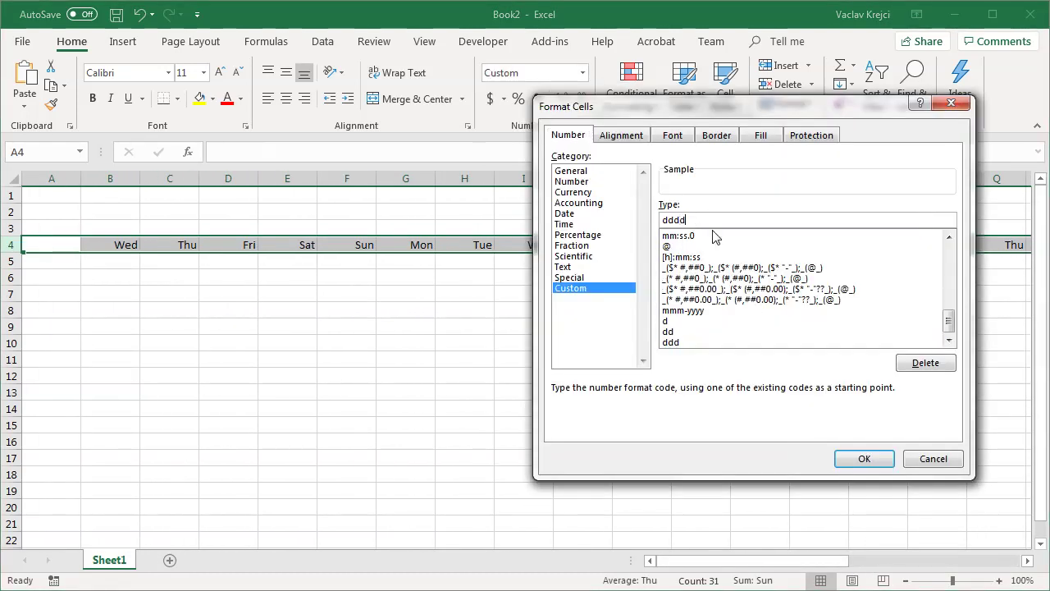
left_click(853, 459)
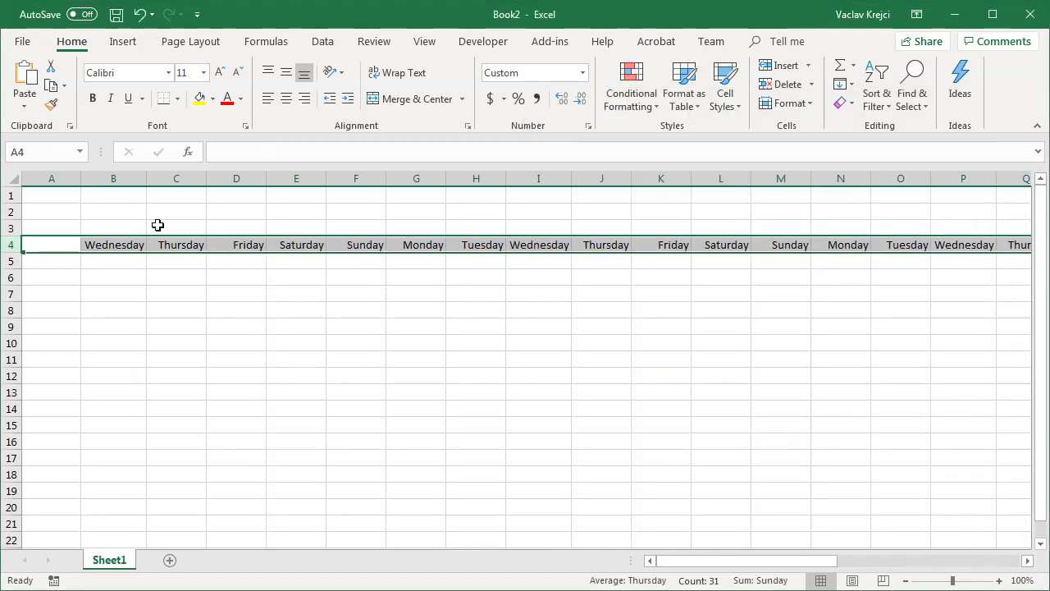
left_click(140, 15)
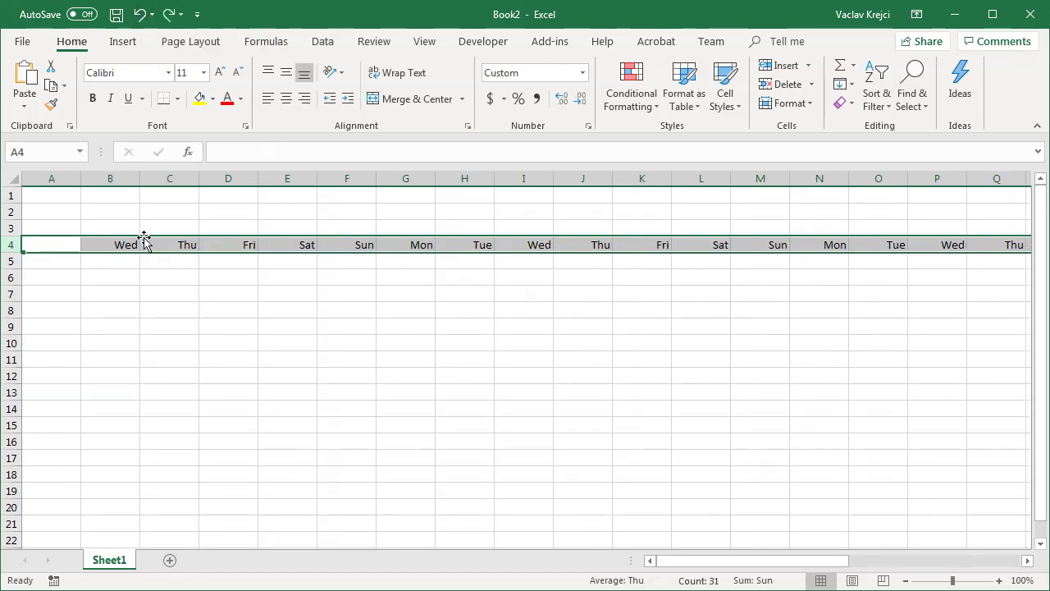
Step: Copy the weekday row into row 5 and format it with custom code d for day numbers
key("ctrl+c")
left_click(67, 262)
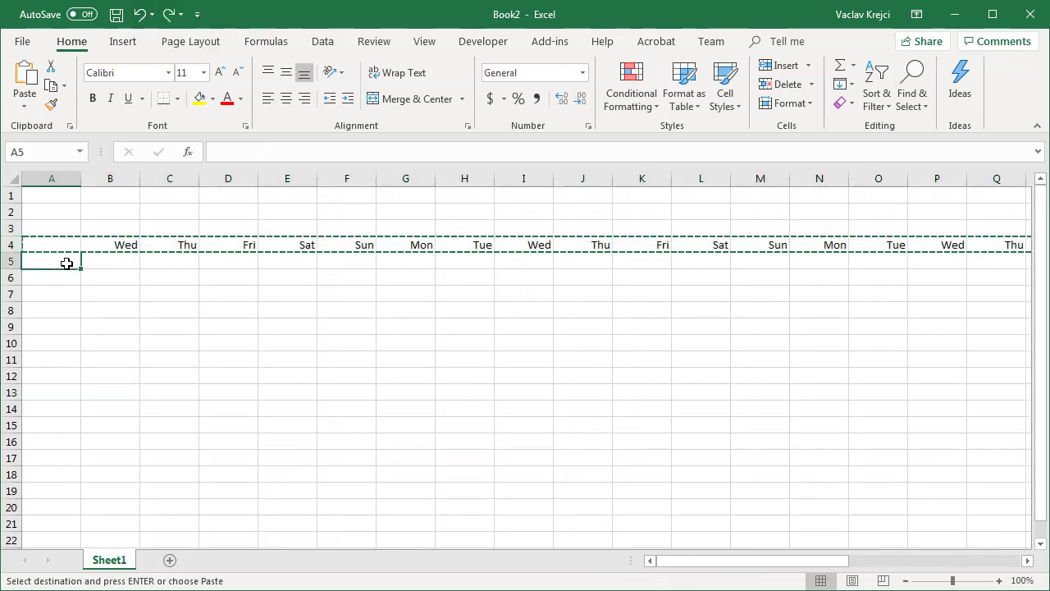
key("ctrl+v")
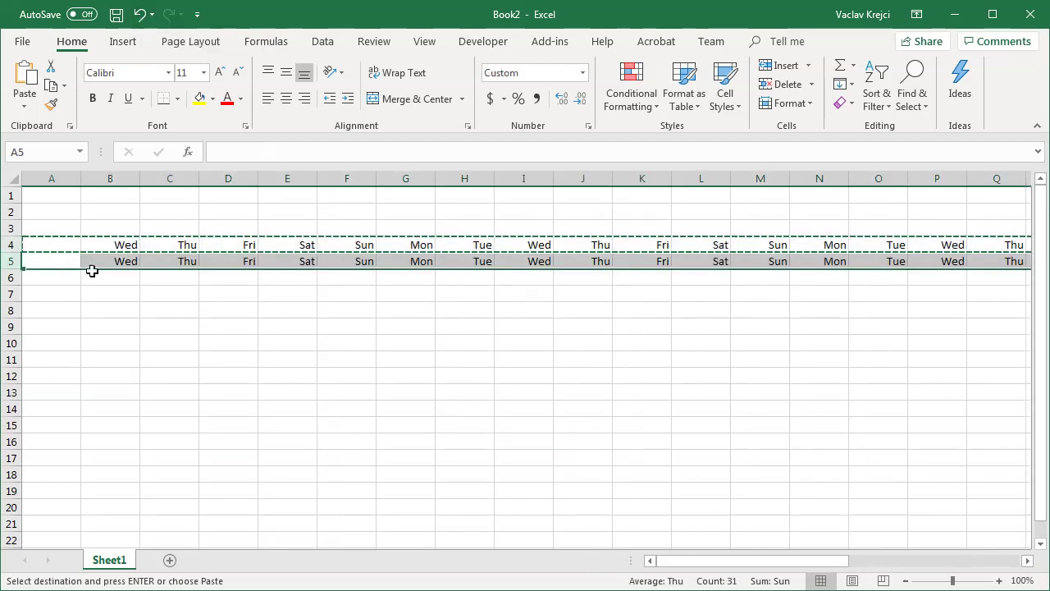
left_click(582, 72)
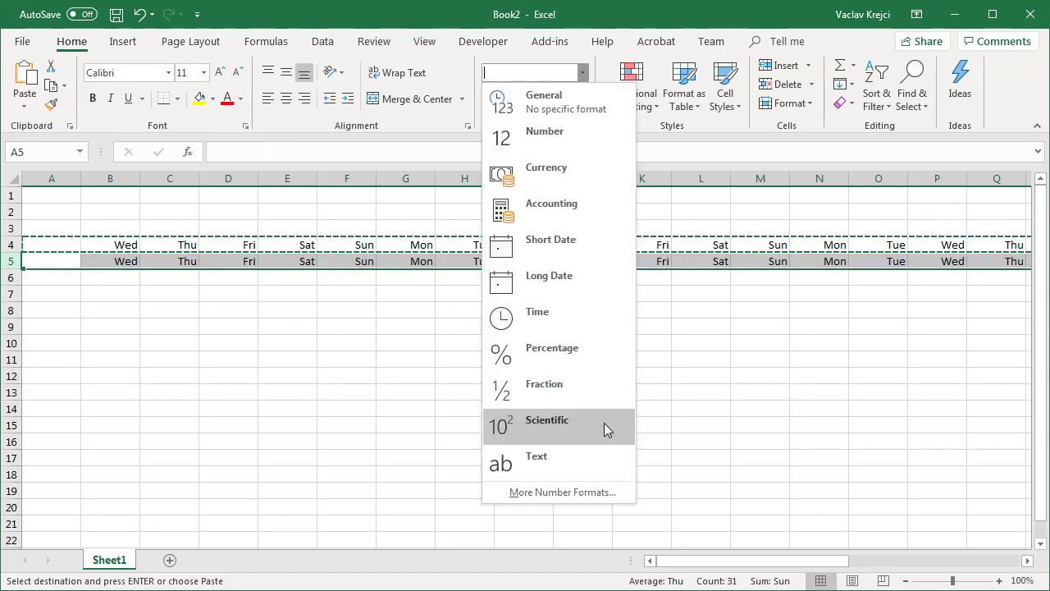
left_click(584, 493)
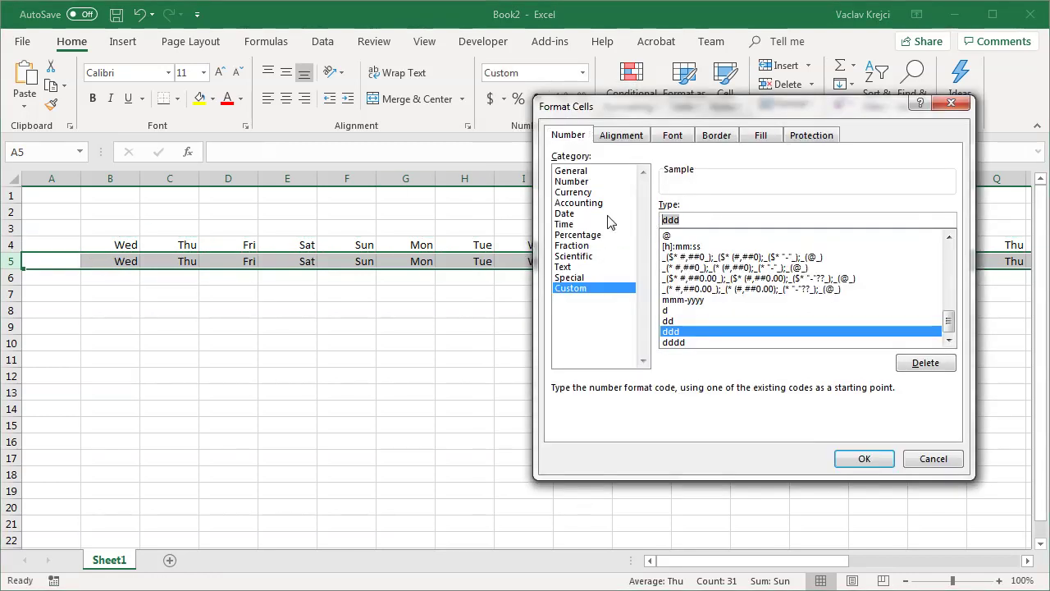
type("d")
left_click(861, 458)
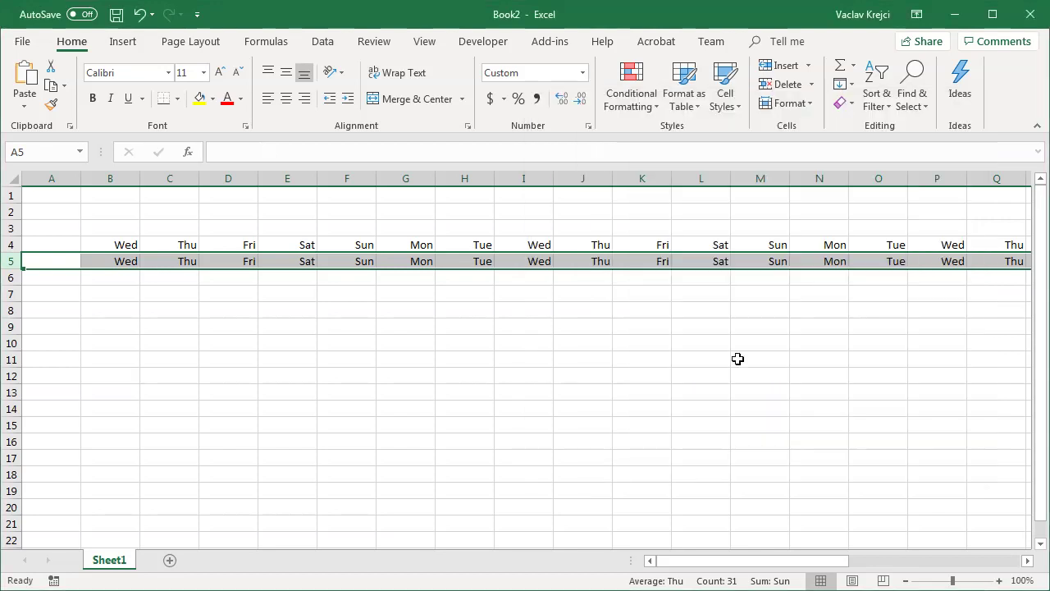
Step: Narrow all columns and center the names and numbers vertically and horizontally
left_click(10, 177)
mouse_move(136, 180)
left_mouse_down()
mouse_move(98, 179)
mouse_move(143, 178)
left_mouse_up()
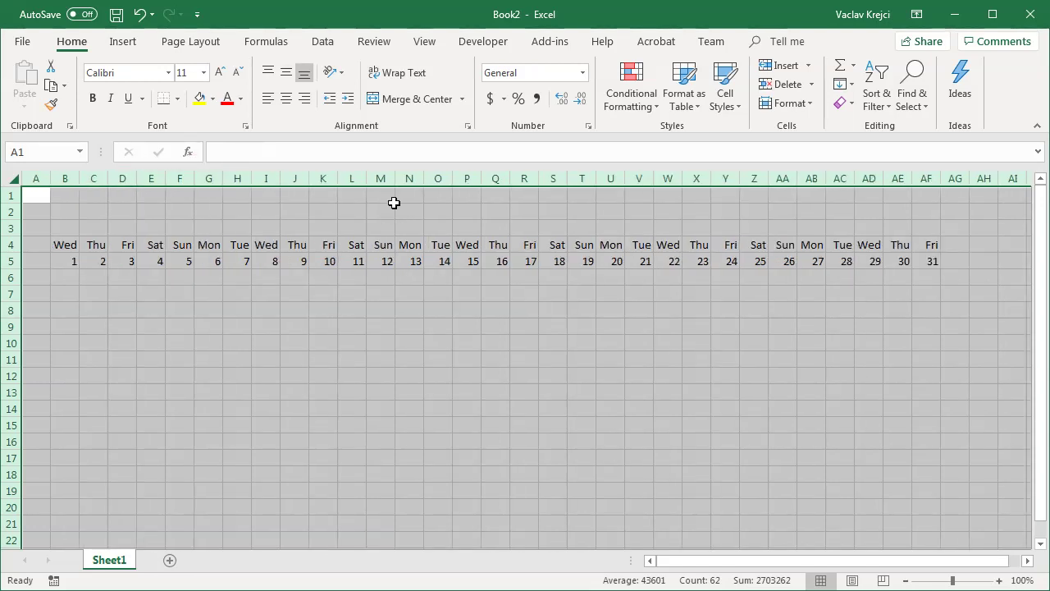
left_click(287, 75)
left_click(286, 98)
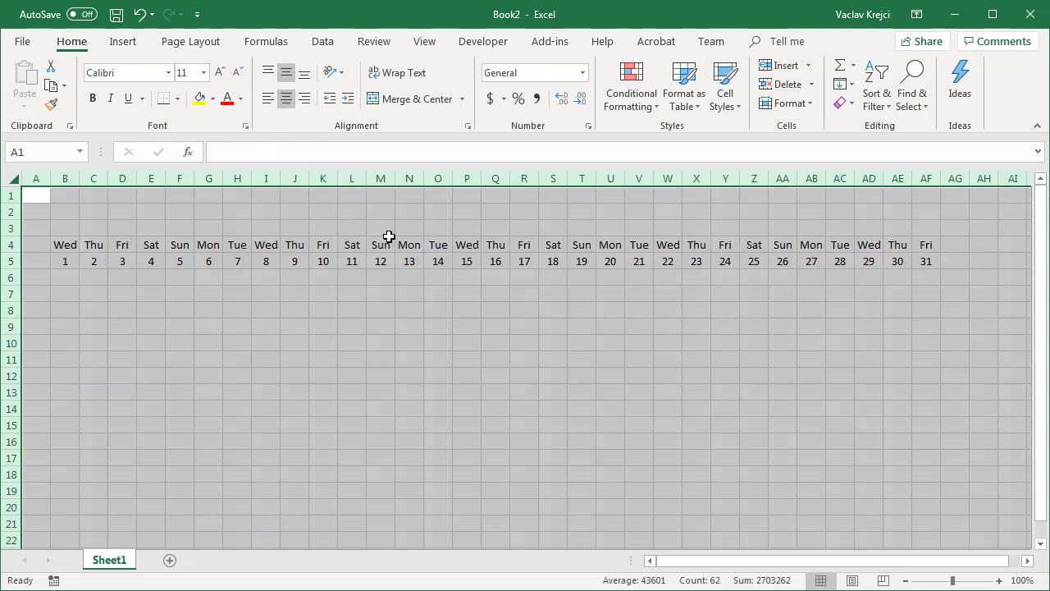
left_click(406, 259)
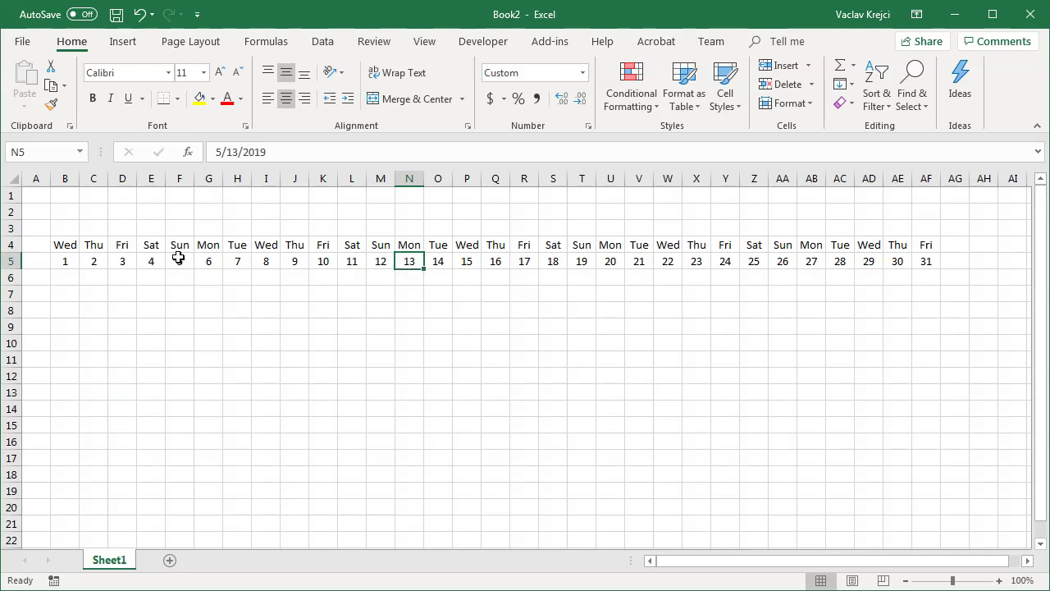
Step: Create a new formula-based rule =WEEKDAY(B4)=1 for B4:AF5
left_click_drag(65, 244, 935, 259)
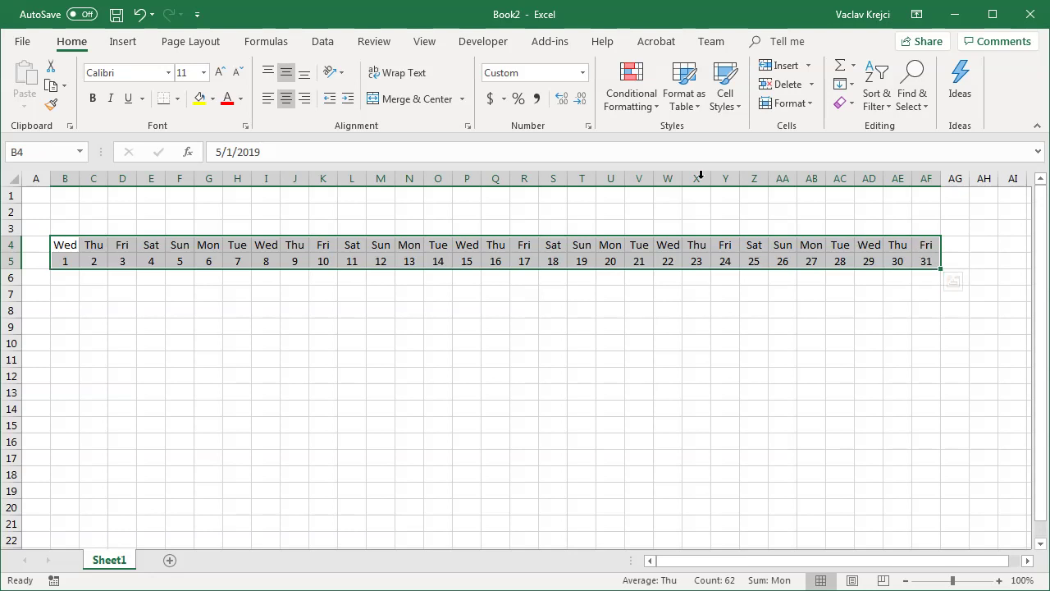
left_click(641, 101)
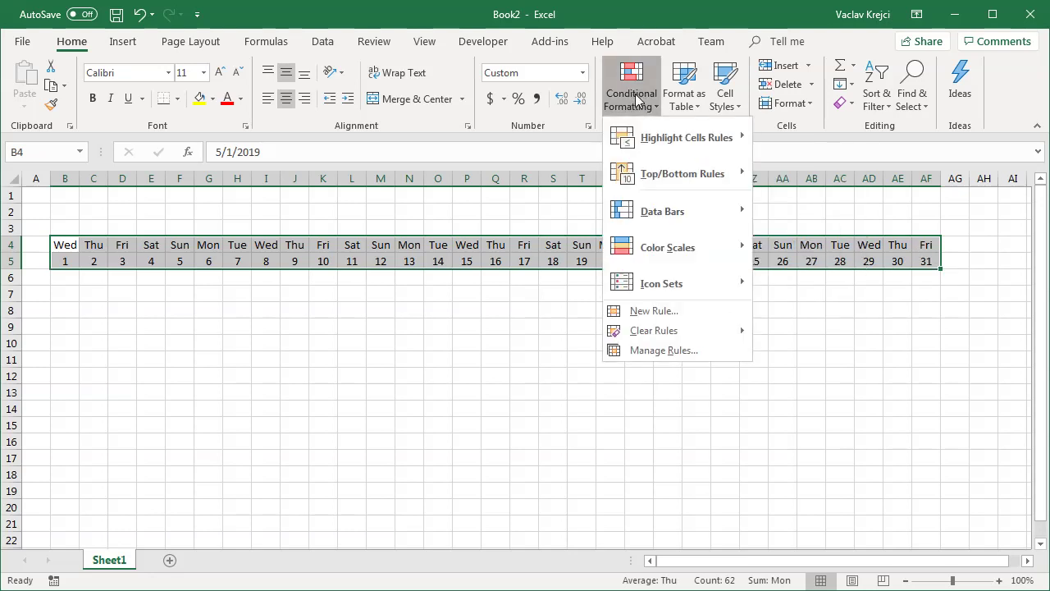
left_click(666, 310)
left_click(584, 282)
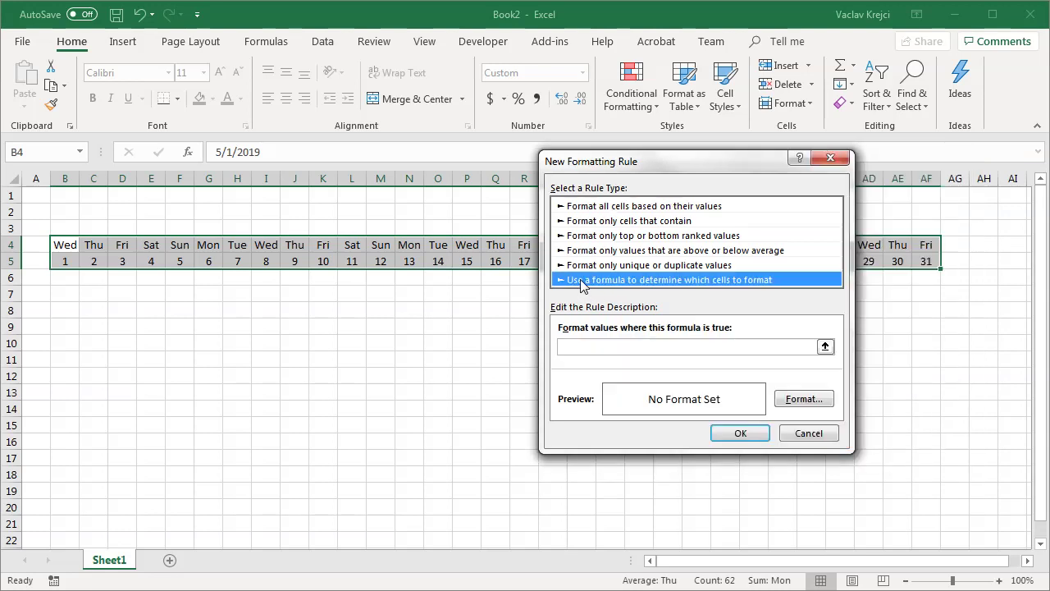
left_click(591, 347)
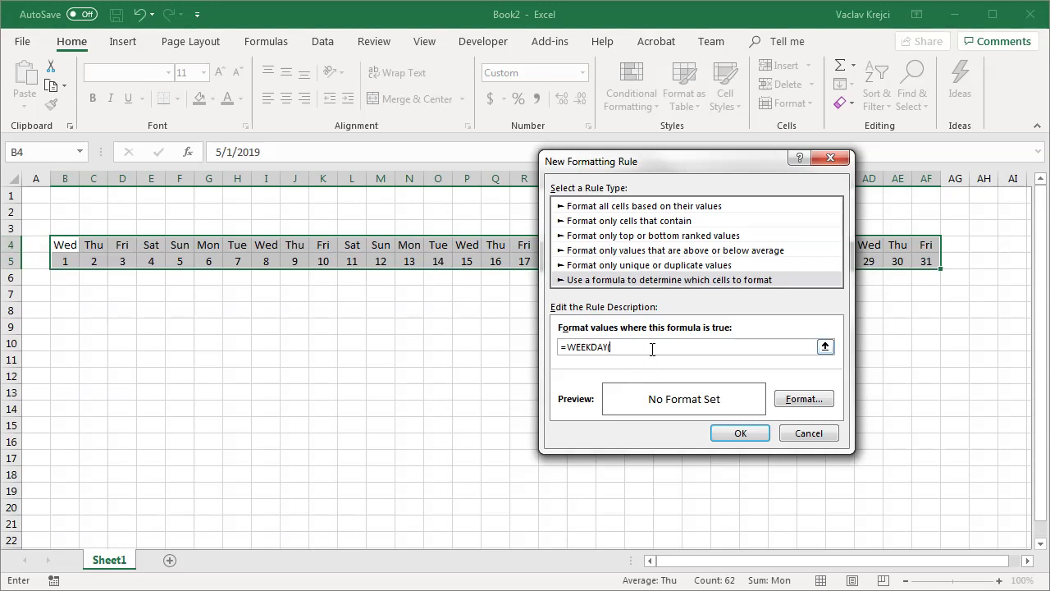
type("B4) =")
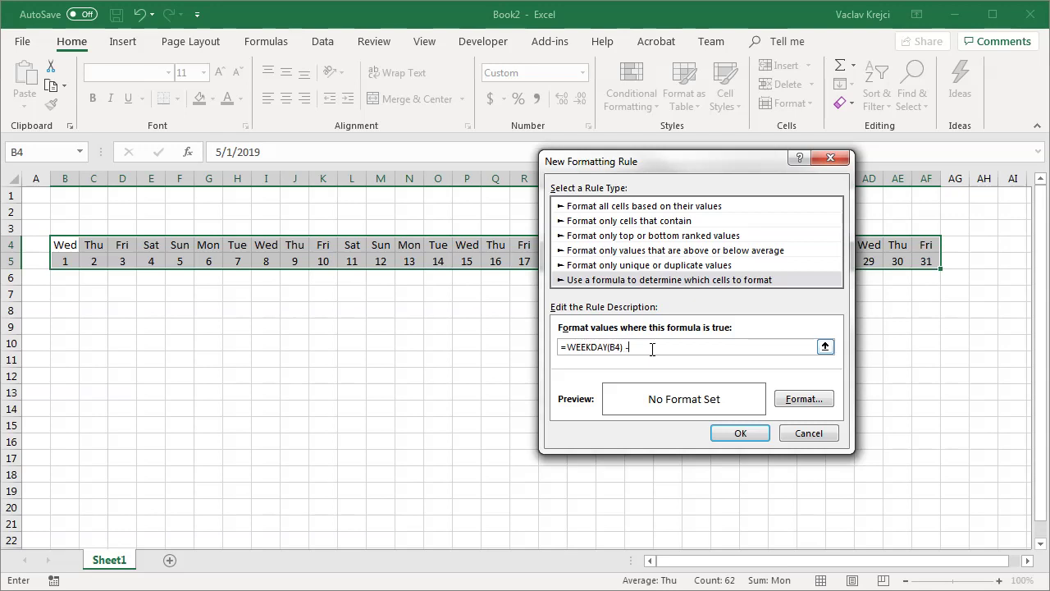
key("BackSpace")
Step: Give the rule a bold red font and confirm it
left_click(775, 399)
left_click(845, 256)
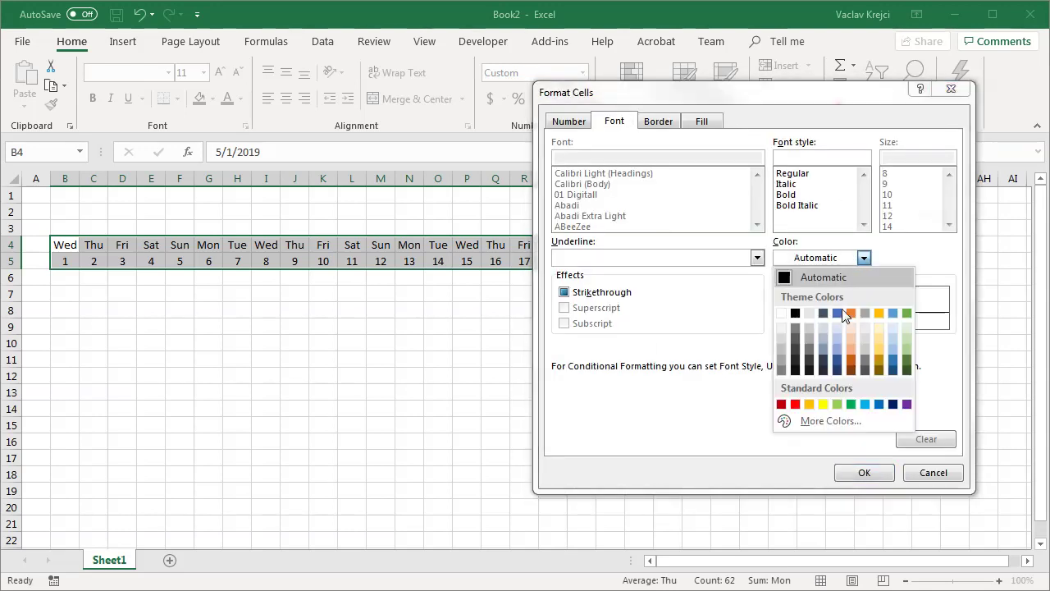
left_click(794, 401)
left_click(795, 197)
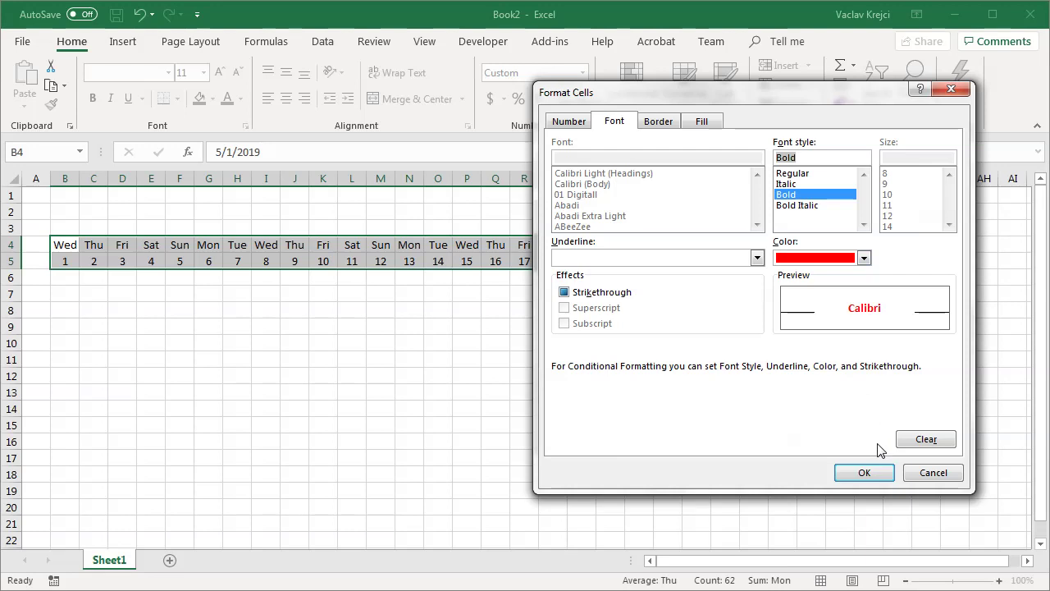
left_click(864, 473)
left_click(740, 433)
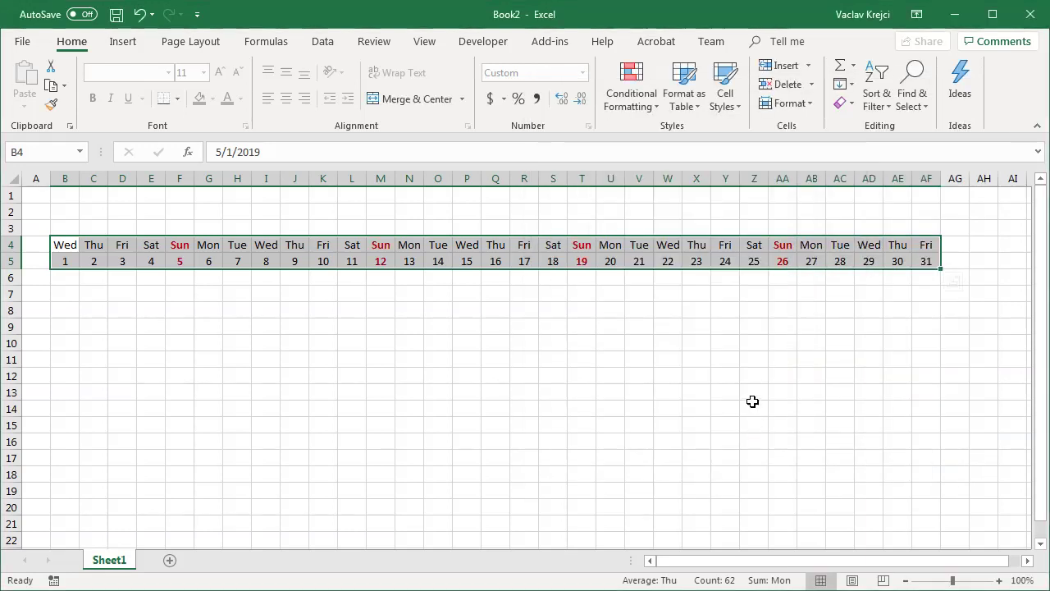
left_click(380, 246)
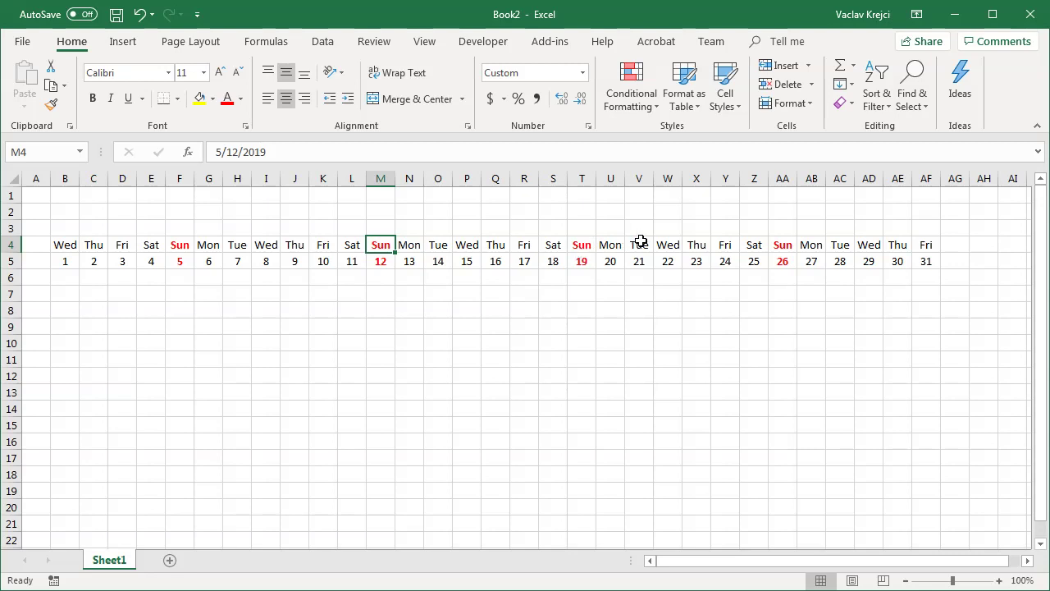
Step: Edit the rule formula to =WEEKDAY(B4)=7 and apply it to B4:AF5
left_click_drag(926, 244, 73, 257)
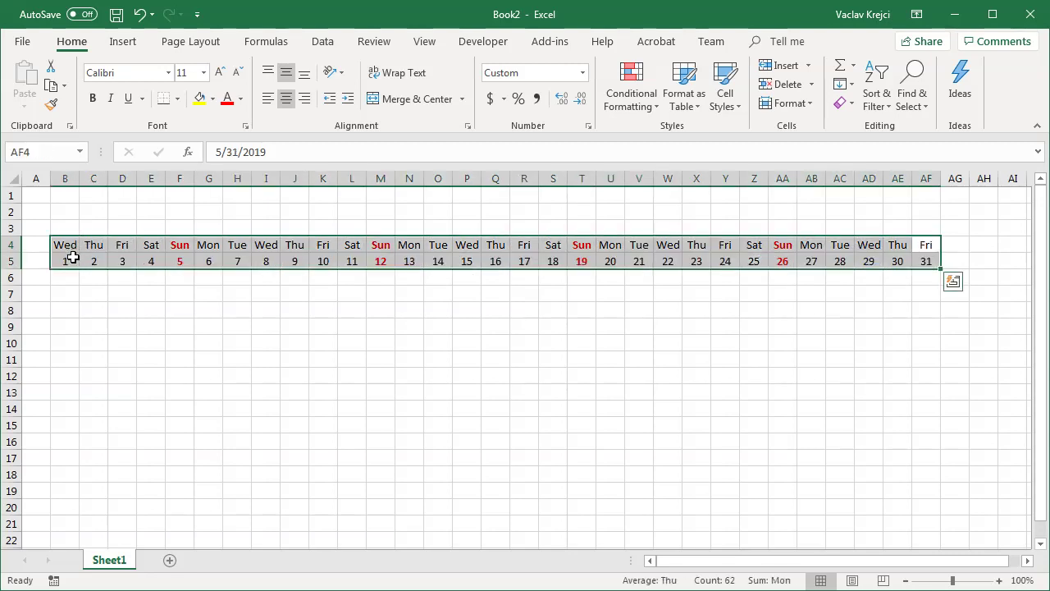
left_click(648, 103)
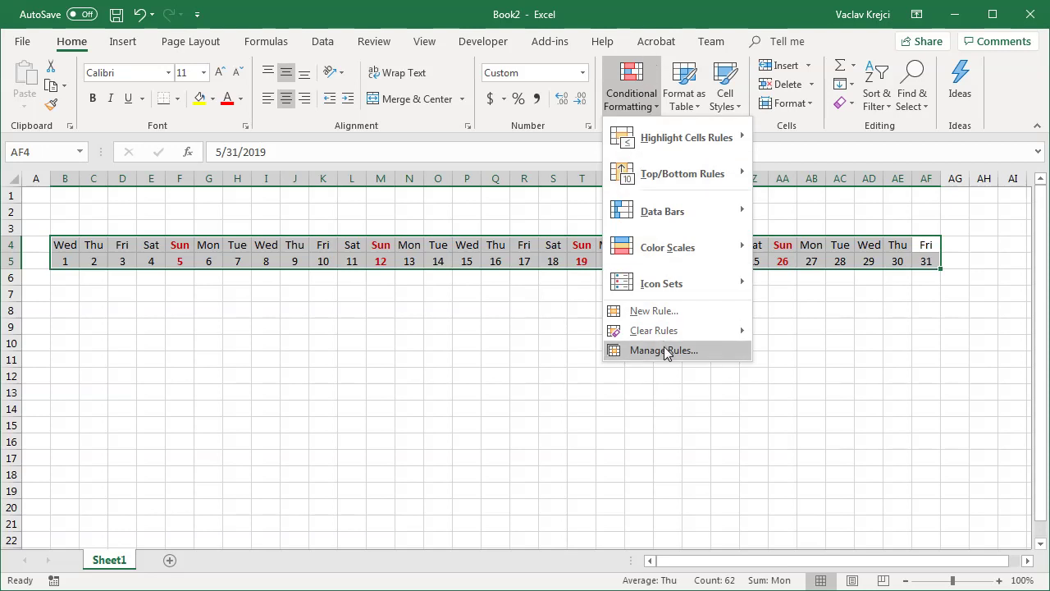
left_click(680, 352)
double_click(550, 281)
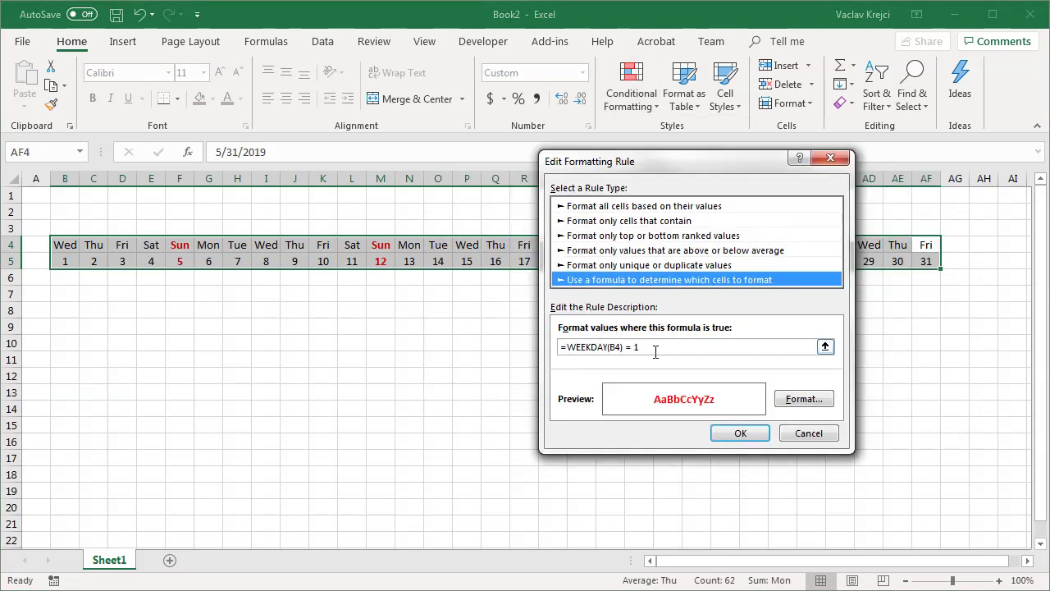
left_click(652, 347)
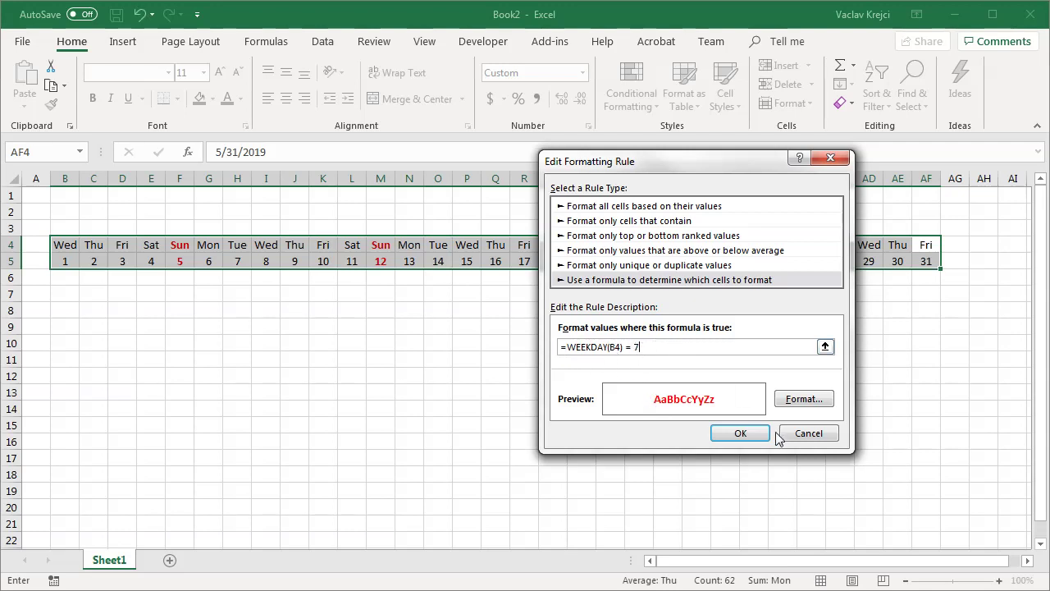
left_click(739, 433)
left_click(921, 407)
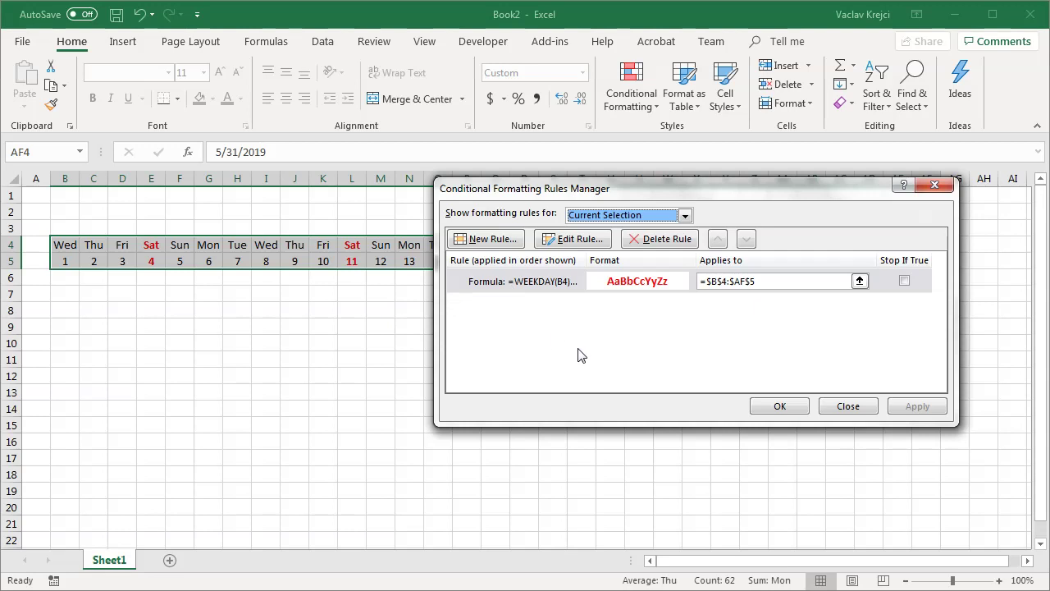
left_click(548, 288)
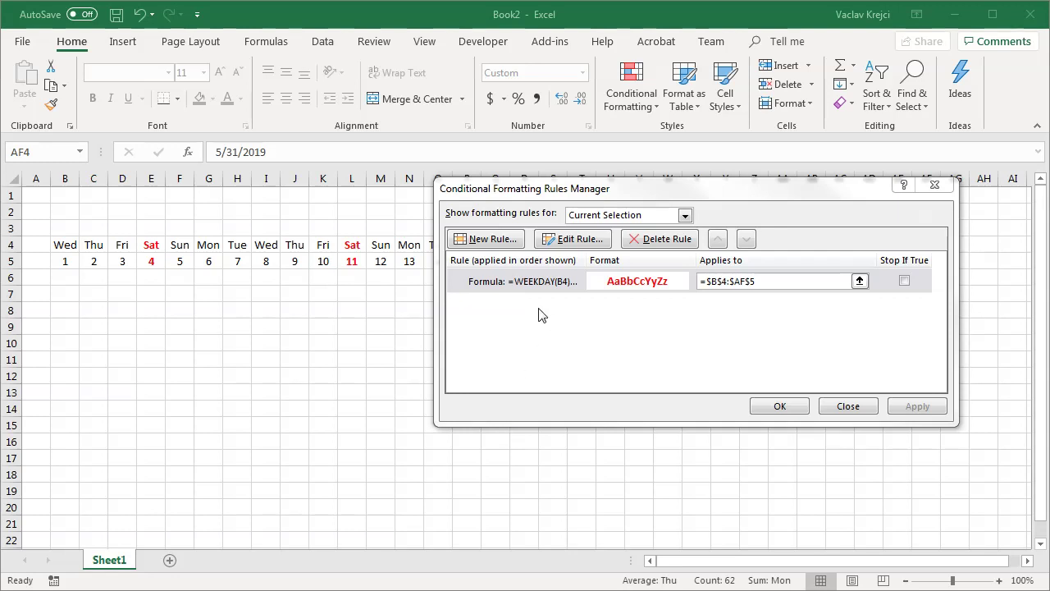
Step: Rewrite the rule as =OR(WEEKDAY(B4)=7,WEEKDAY(B4)=1) and apply it
double_click(526, 282)
left_click(656, 348)
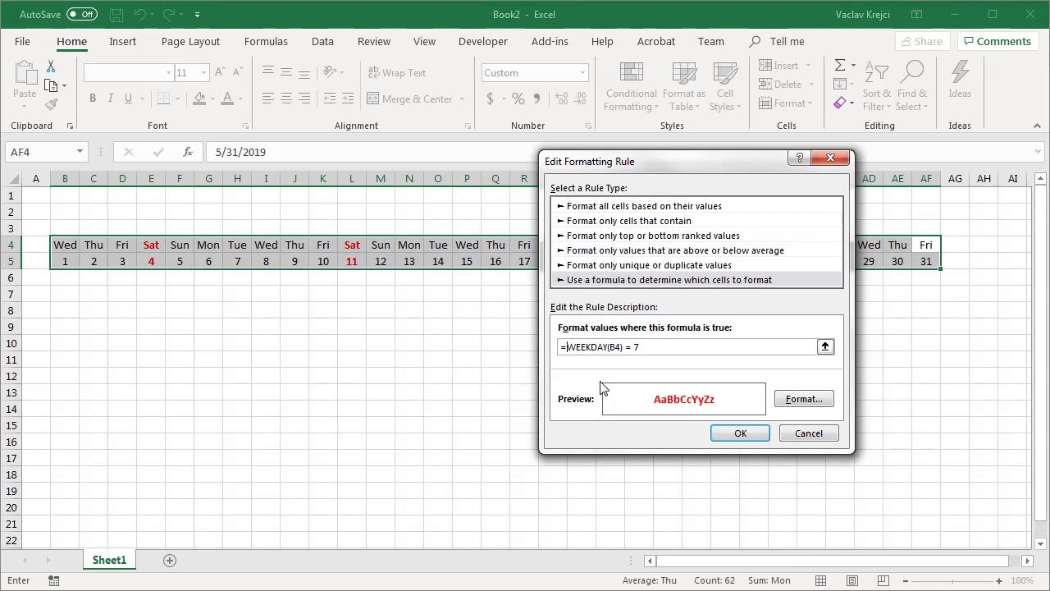
type("OR(")
left_click_drag(597, 349, 667, 347)
key("ctrl+c")
left_click(671, 347)
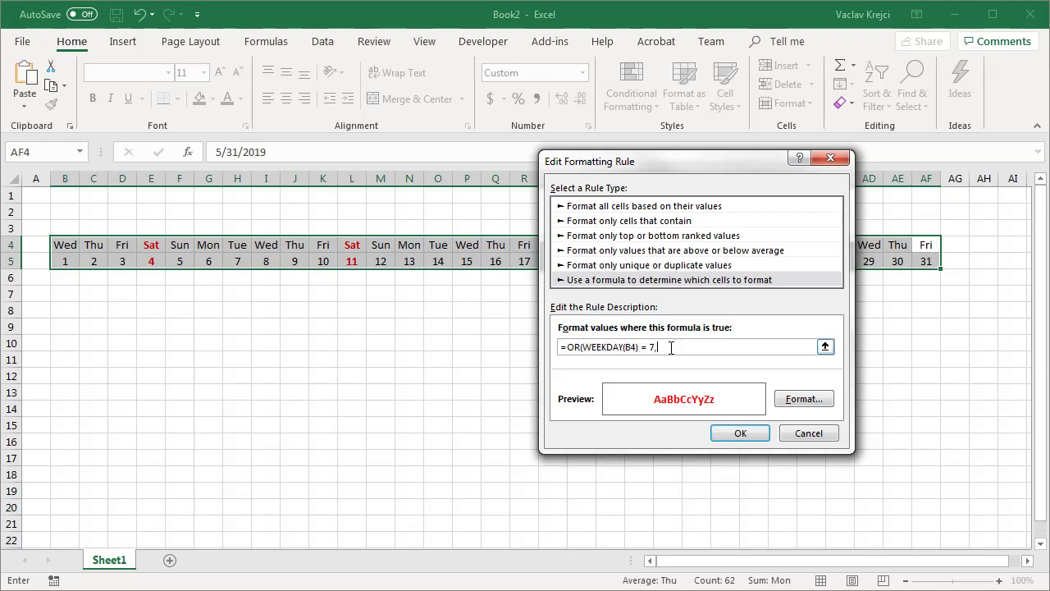
type(",")
key("ctrl+v")
left_click(737, 430)
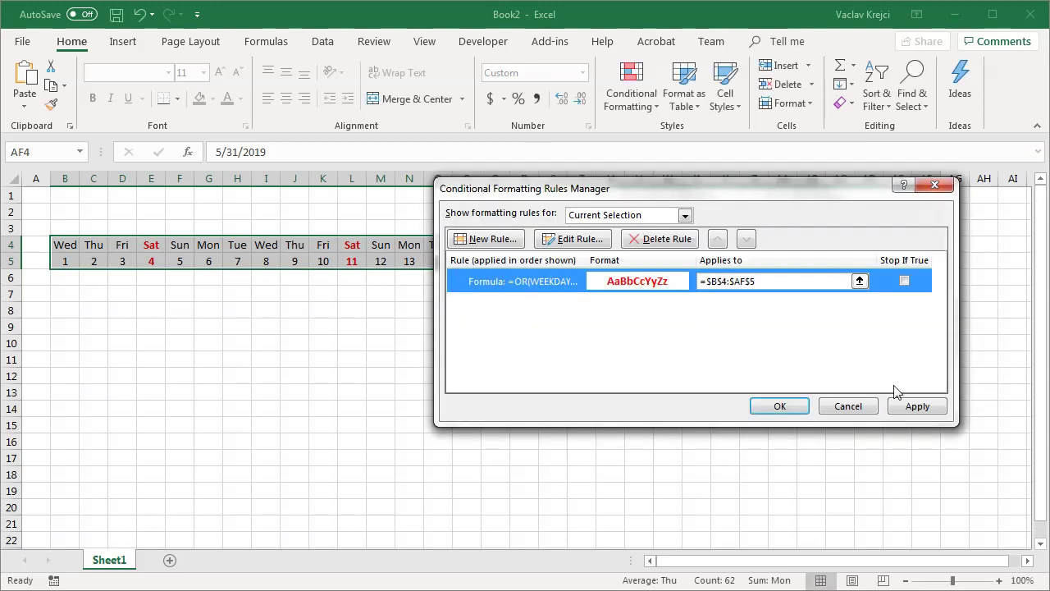
left_click(912, 405)
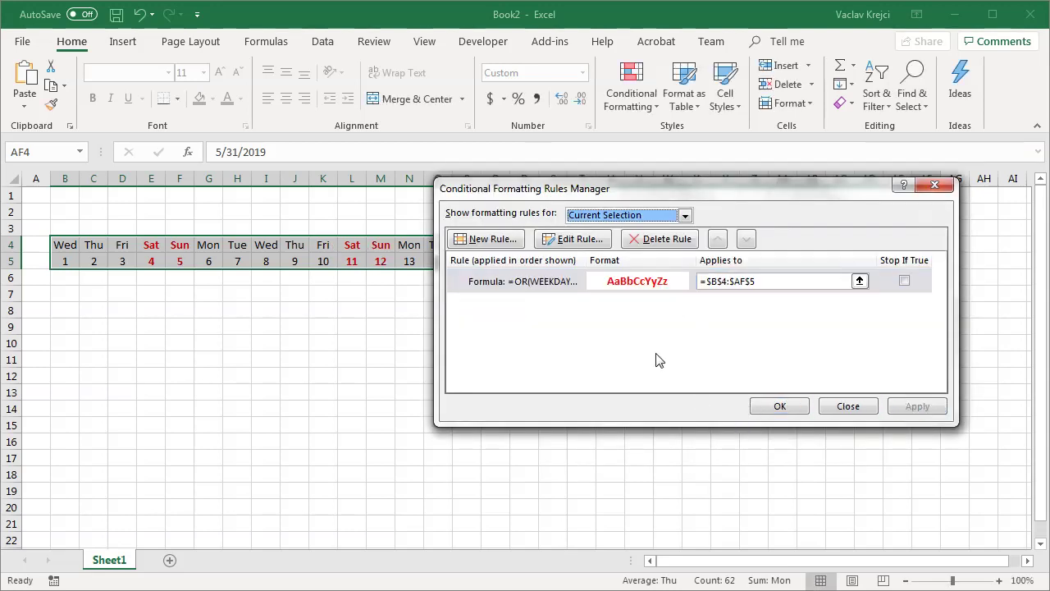
left_click(780, 405)
left_click(380, 292)
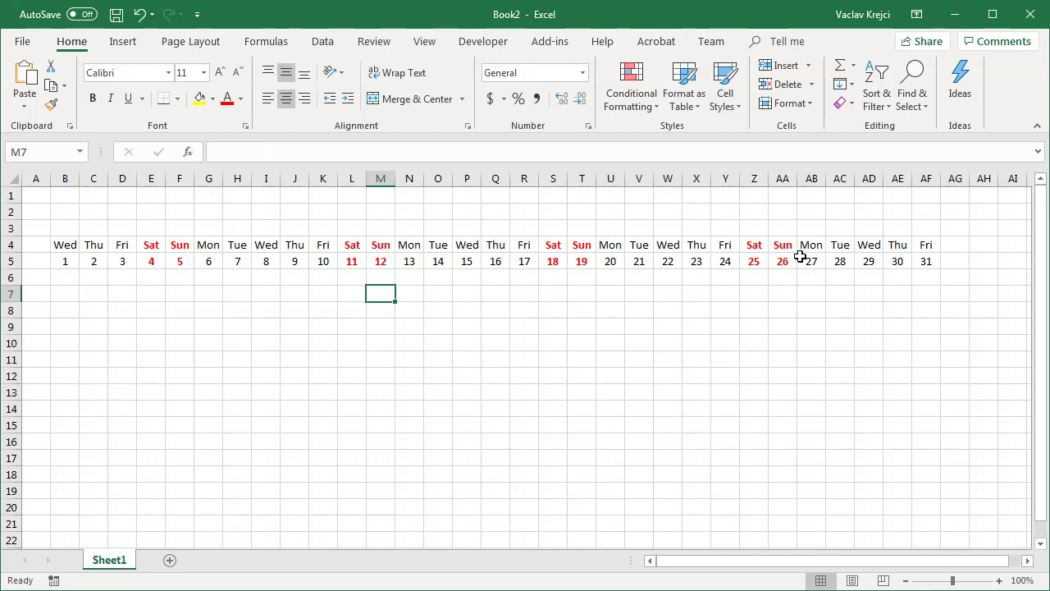
Step: Change the weekend rule's font colour from red to blue-grey
left_click_drag(928, 245, 70, 259)
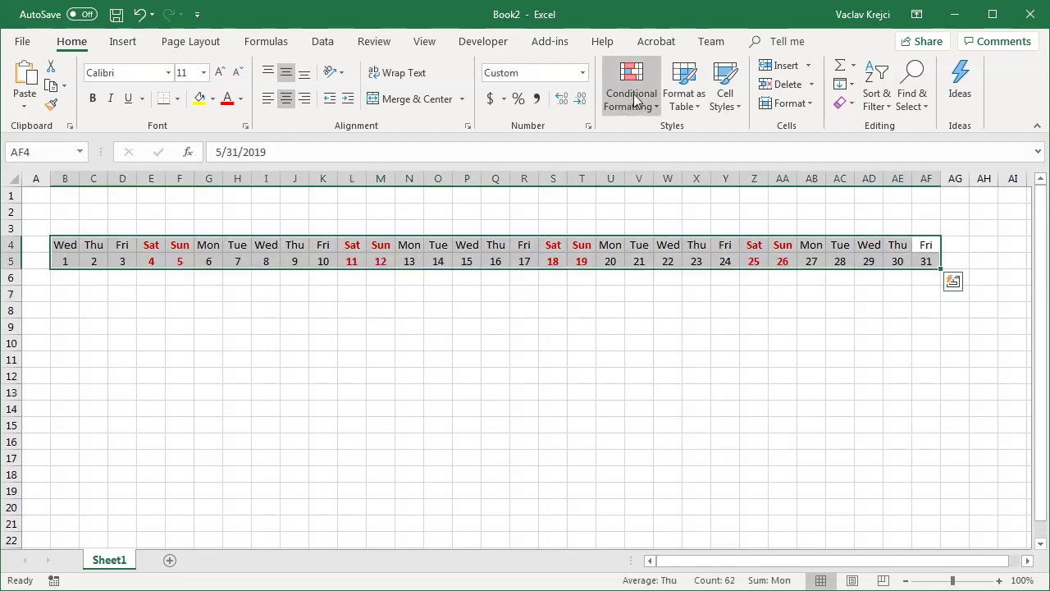
left_click(636, 100)
left_click(698, 352)
double_click(590, 286)
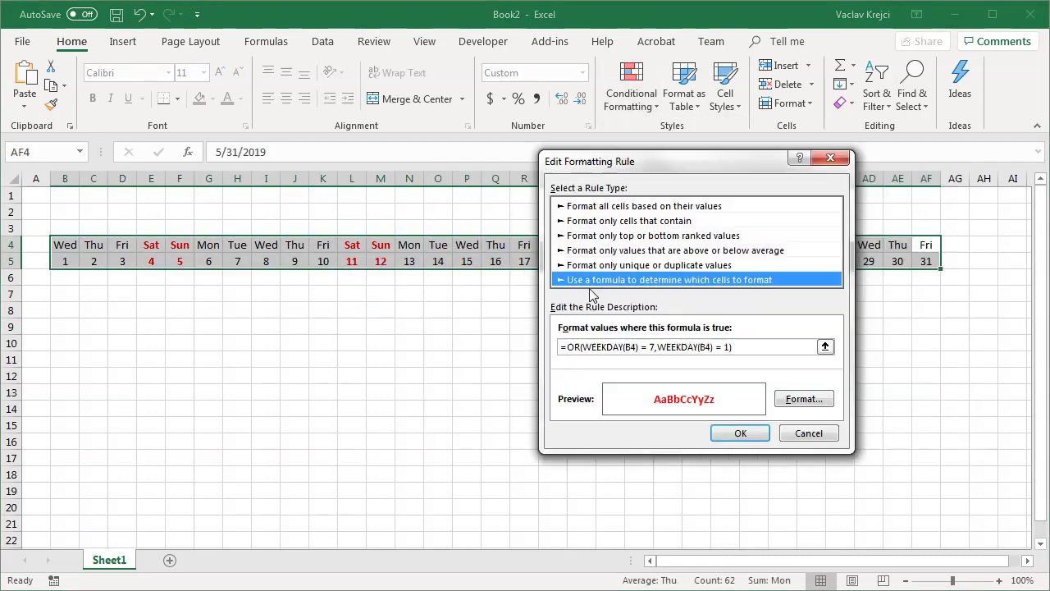
left_click(800, 399)
left_click(796, 241)
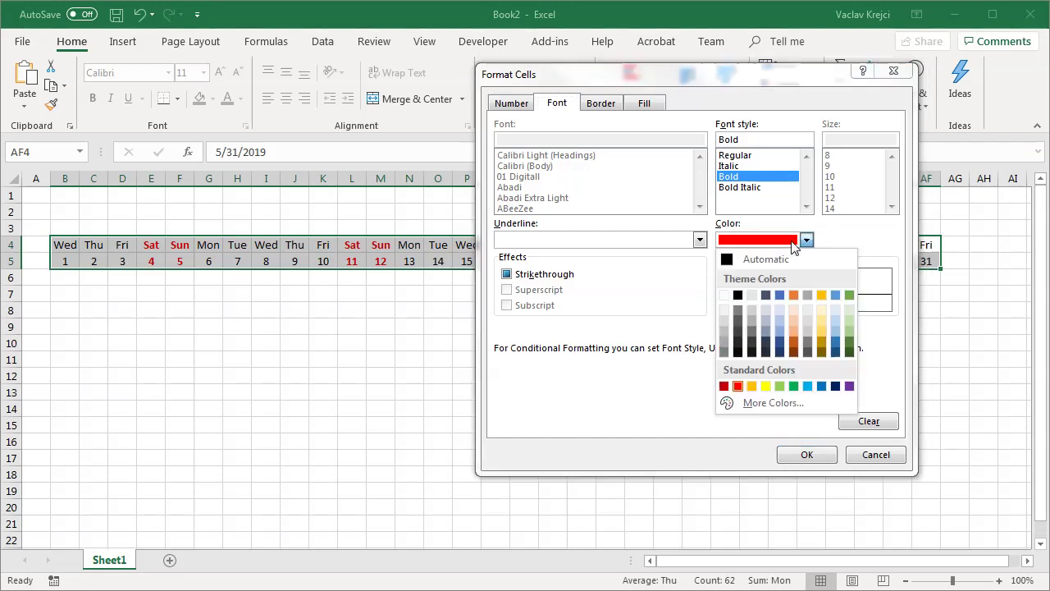
left_click(768, 335)
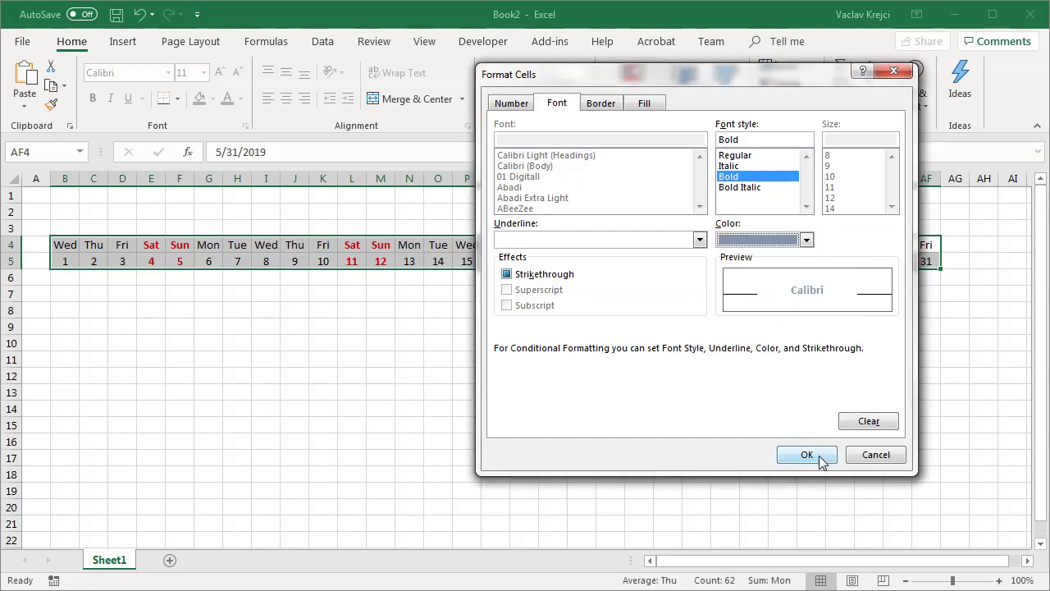
left_click(820, 461)
left_click(762, 433)
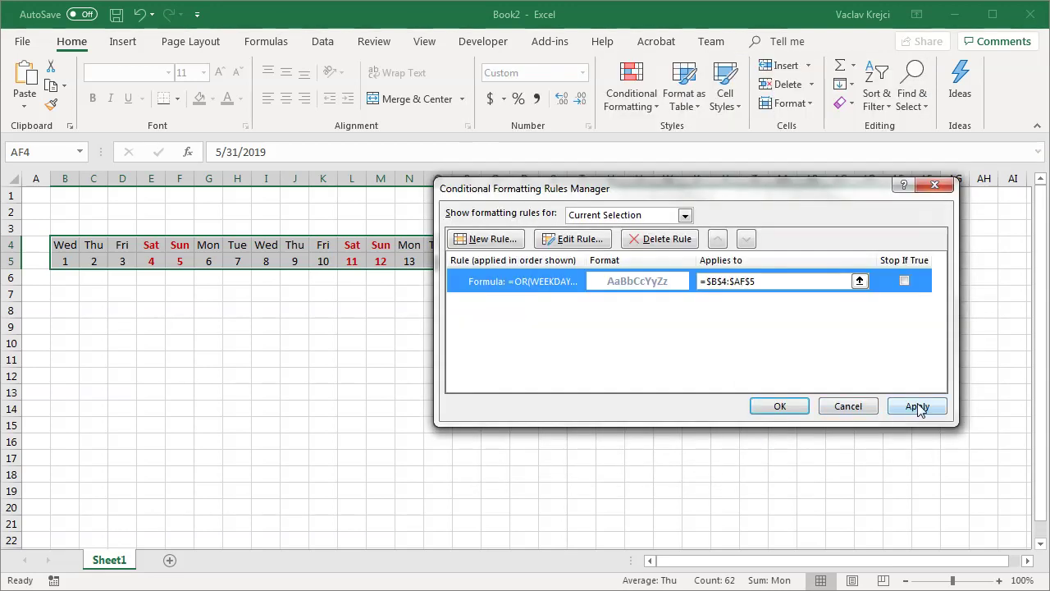
left_click(917, 406)
Step: Copy the calendar cells B4:AF5 and switch to Word
left_click(780, 406)
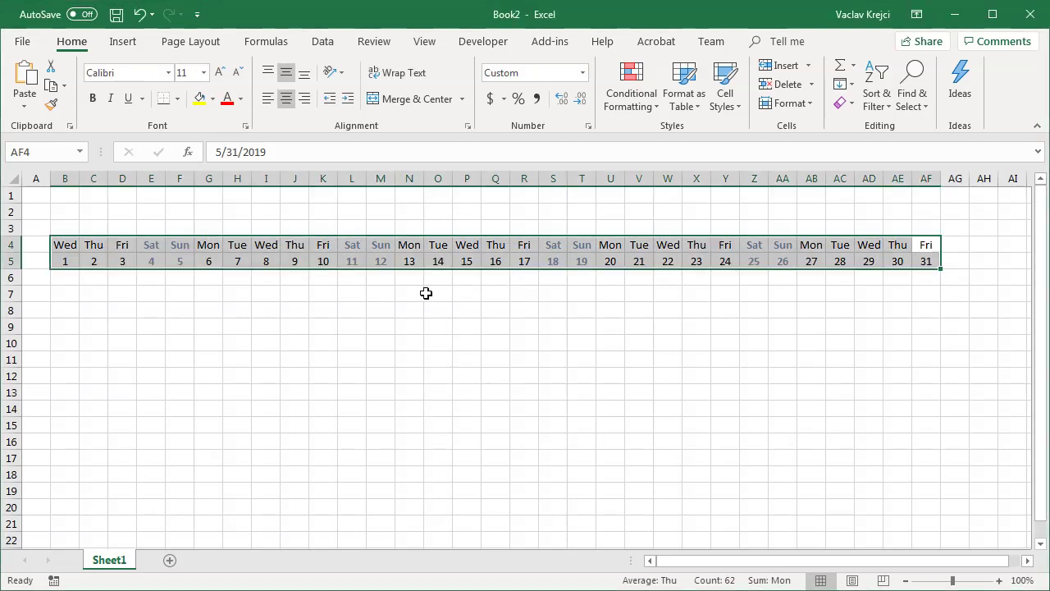
left_click(50, 86)
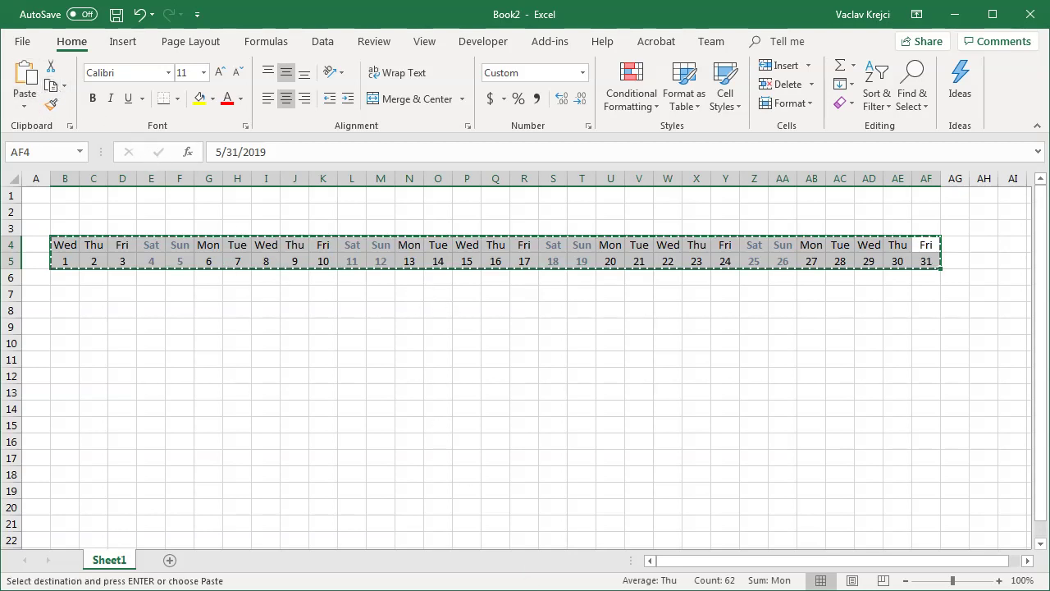
key("alt+Tab")
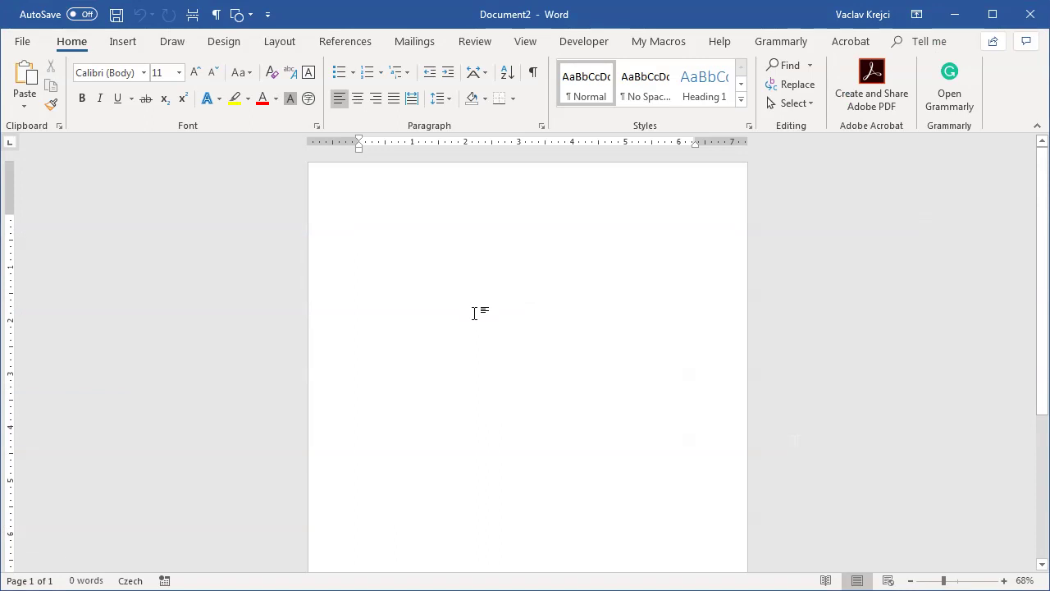
Step: Make the Word page landscape with Legal paper size
left_click(278, 41)
left_click(125, 95)
left_click(128, 177)
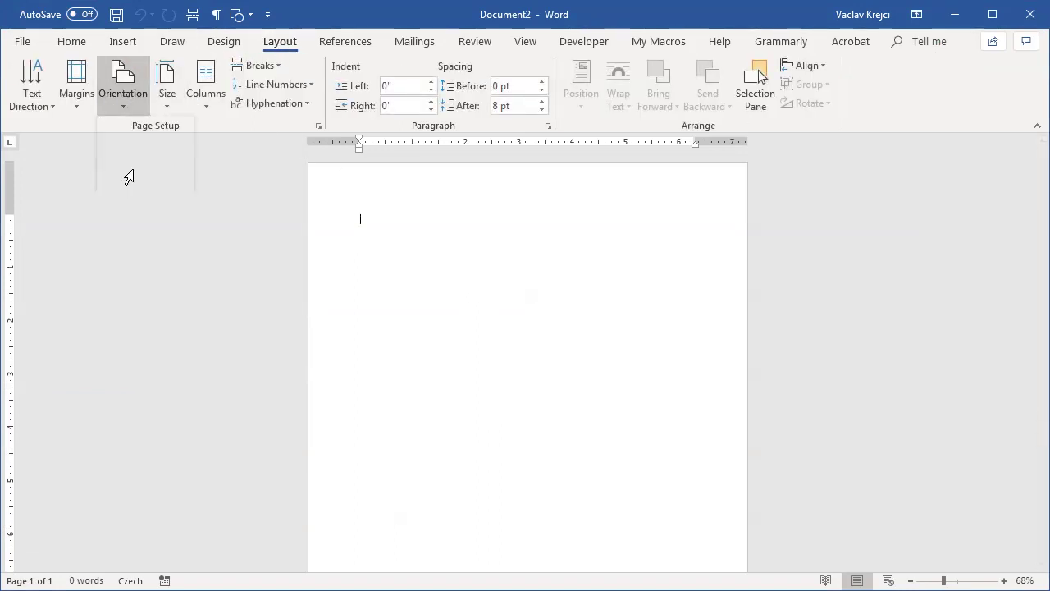
left_click(168, 86)
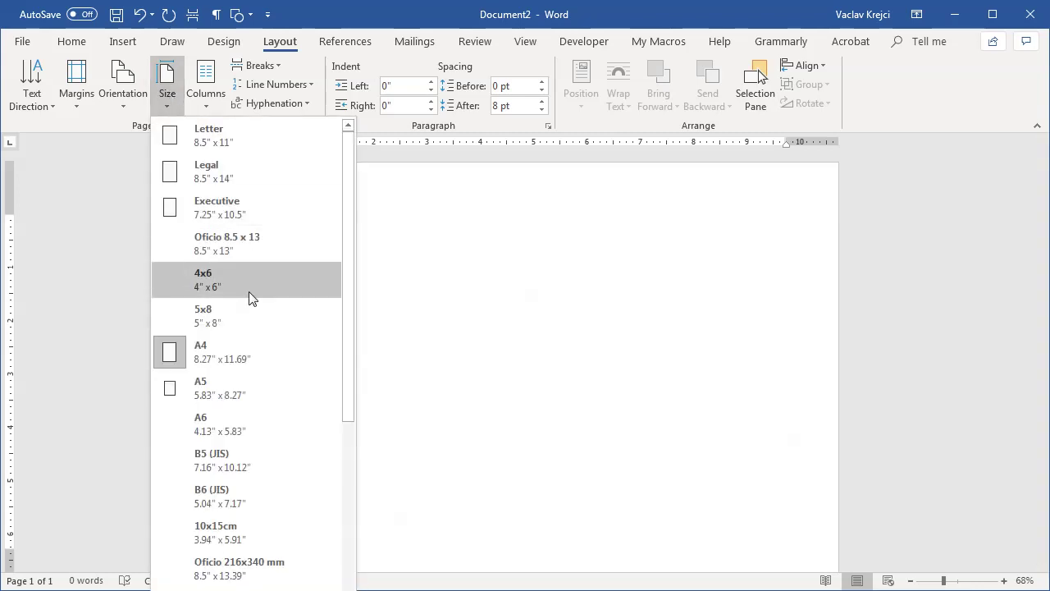
left_click(226, 172)
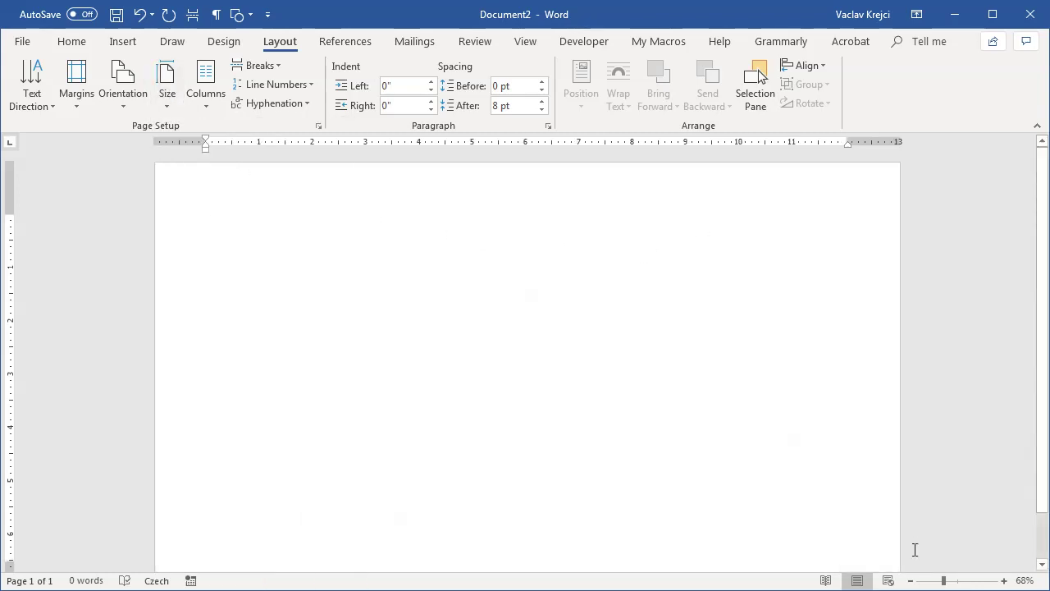
Step: Paste the copied calendar table at the top of the page
left_click_drag(940, 582, 934, 580)
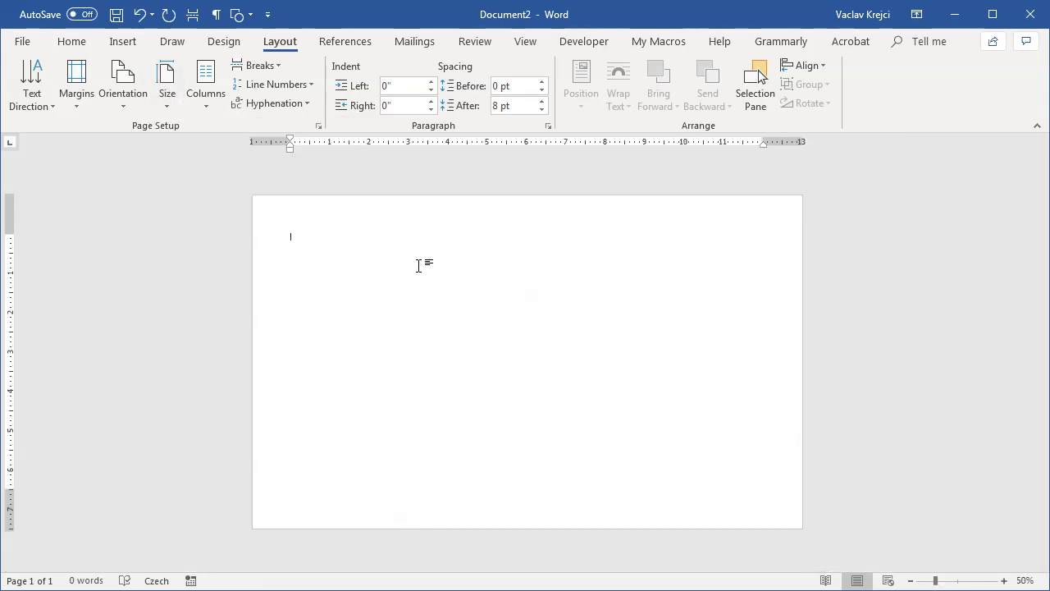
left_click(69, 46)
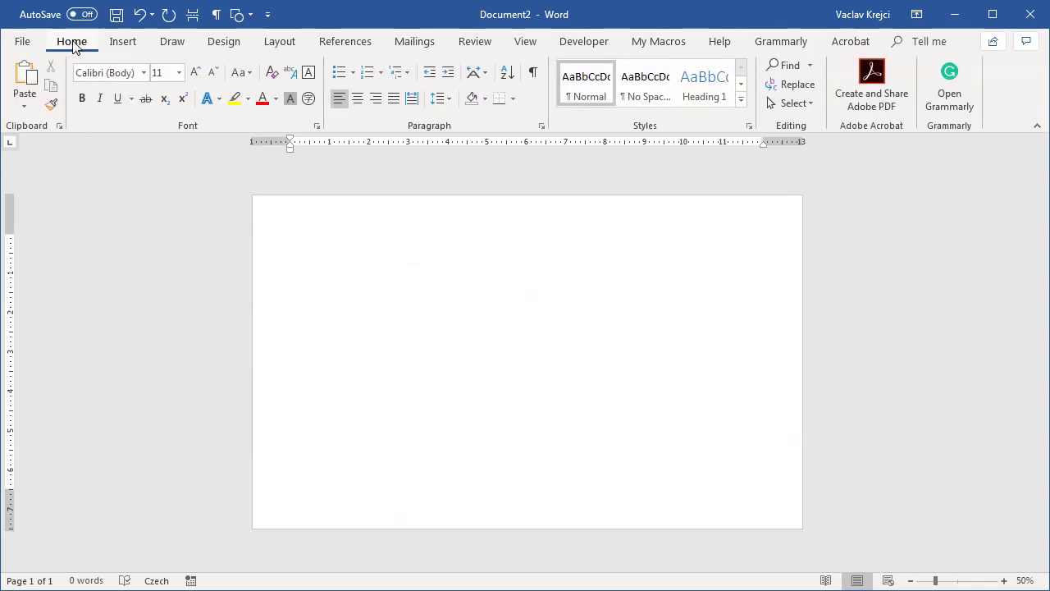
left_click(27, 79)
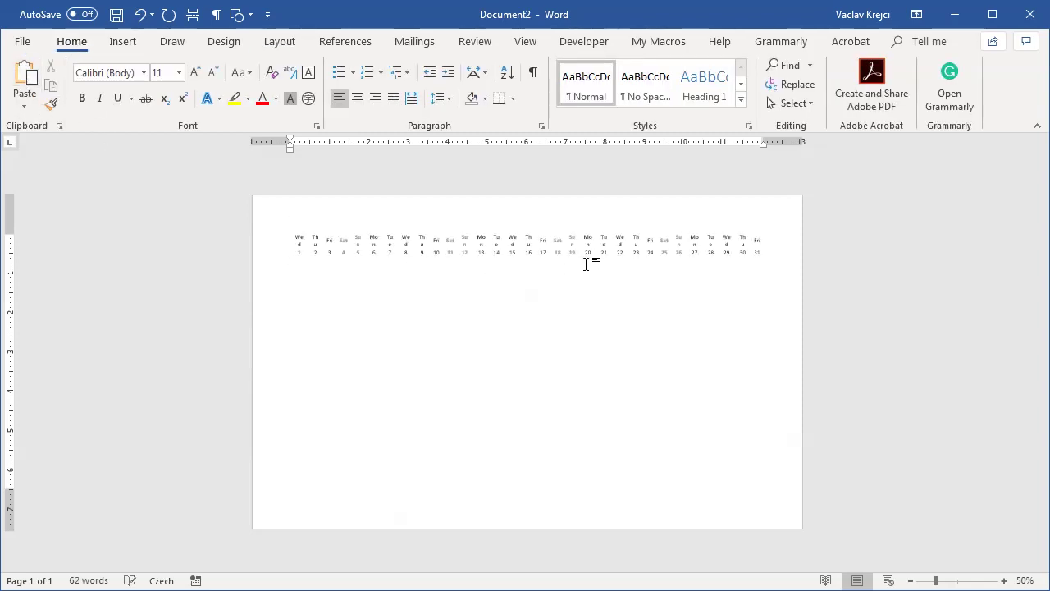
left_click(951, 581)
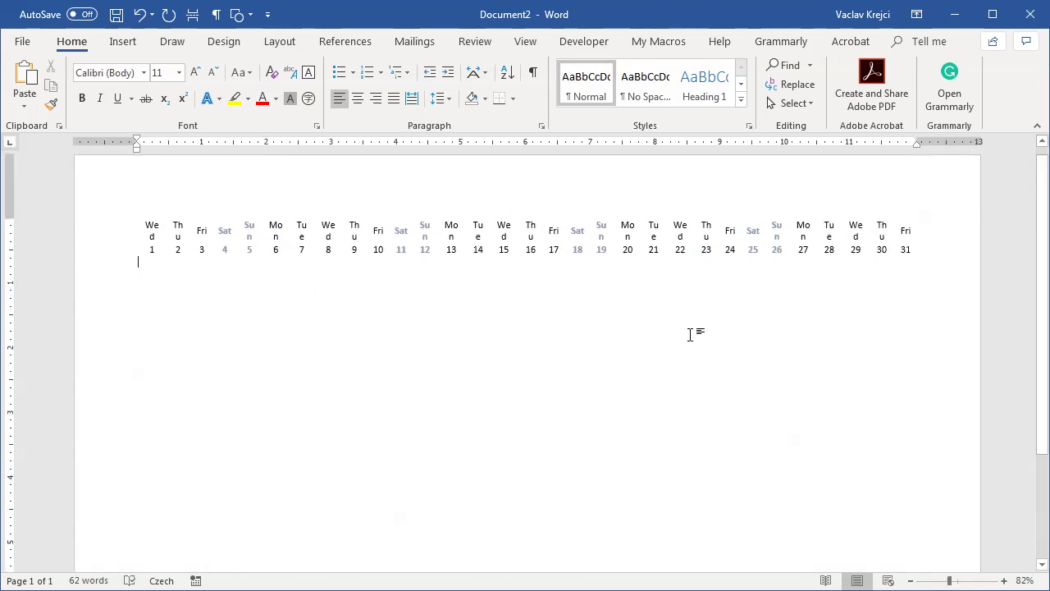
Step: Shrink the weekday-name row to 10 pt so each name fits on one line
key("ctrl+Home")
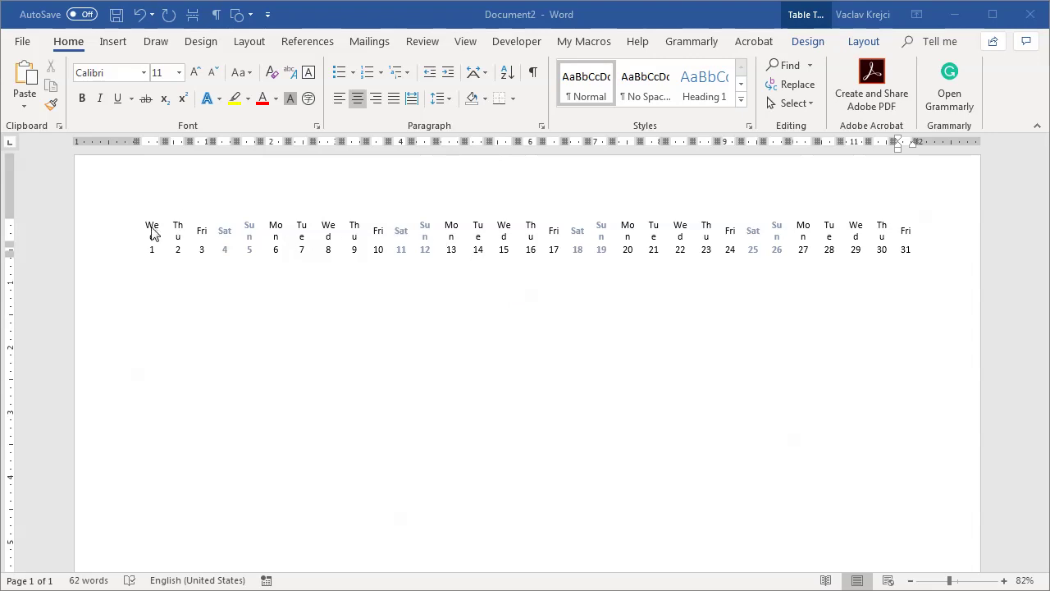
left_click(914, 236)
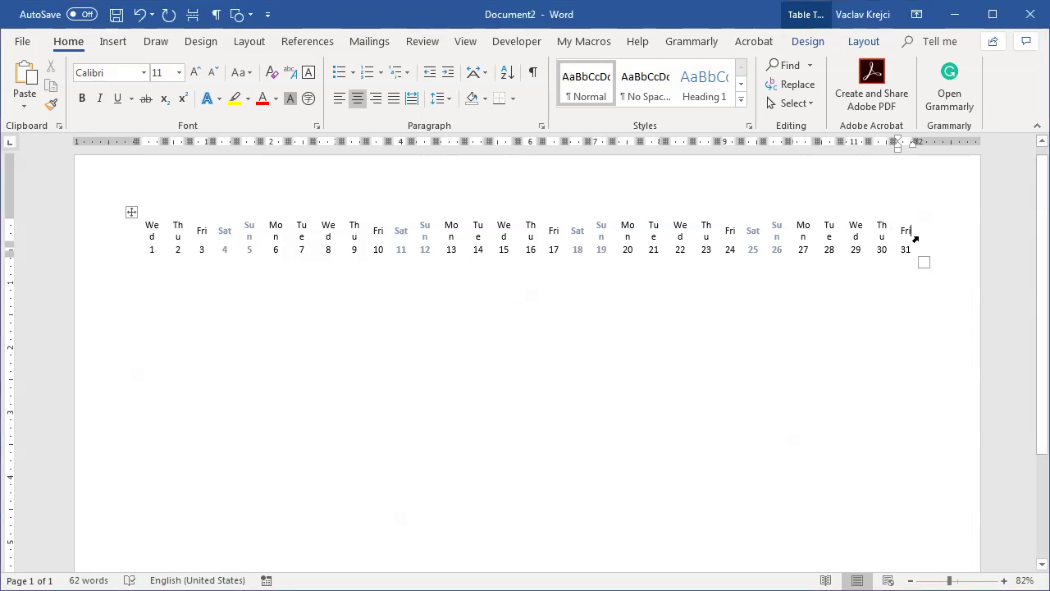
left_click_drag(909, 233, 146, 225)
left_click(212, 74)
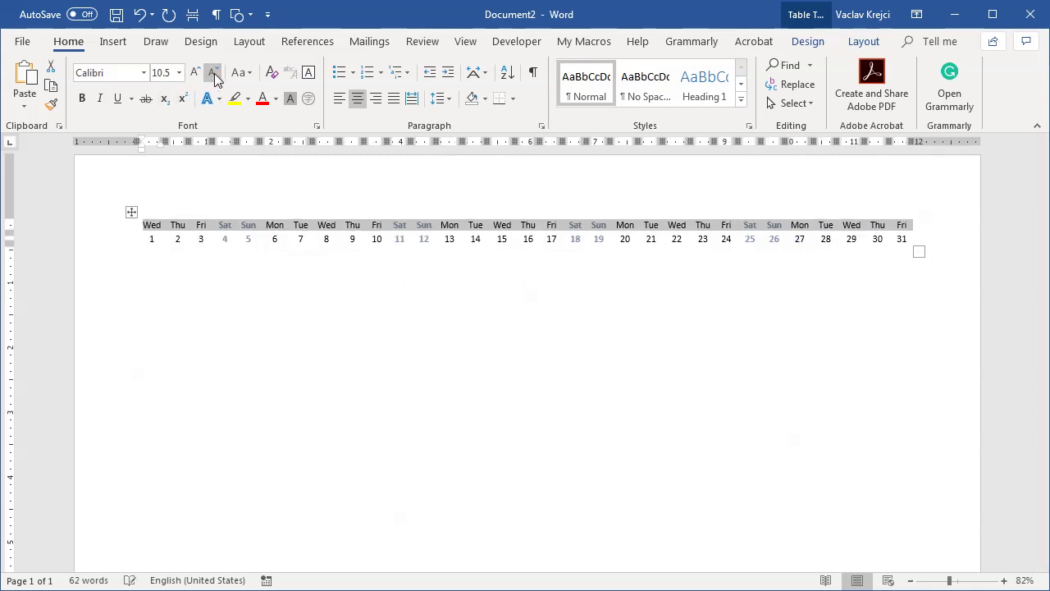
left_click(212, 73)
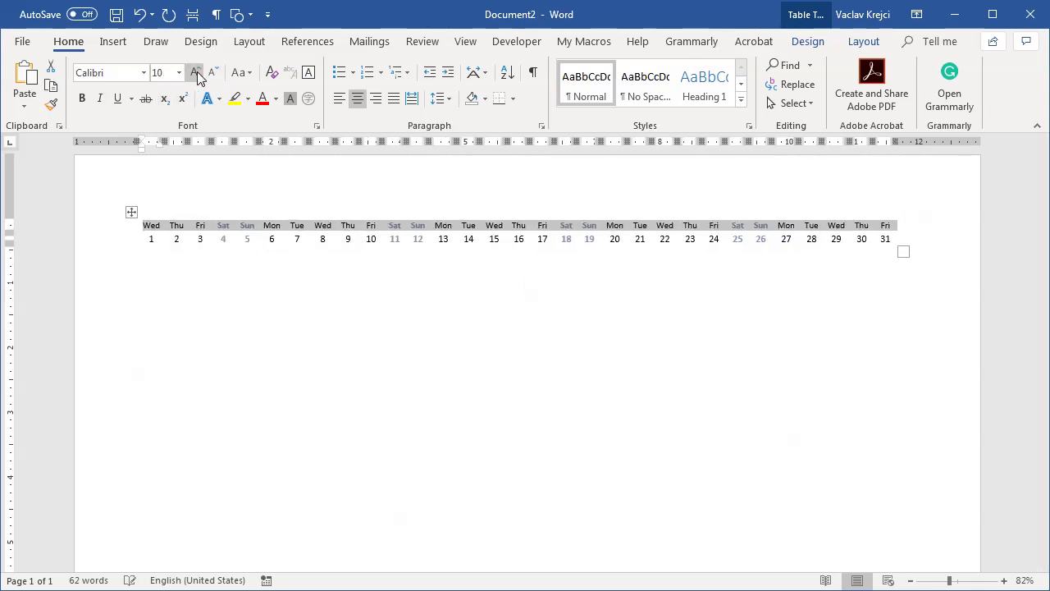
Step: Set the day-number row to 16 pt Calibri Light
left_click_drag(888, 239, 148, 239)
left_click(197, 73)
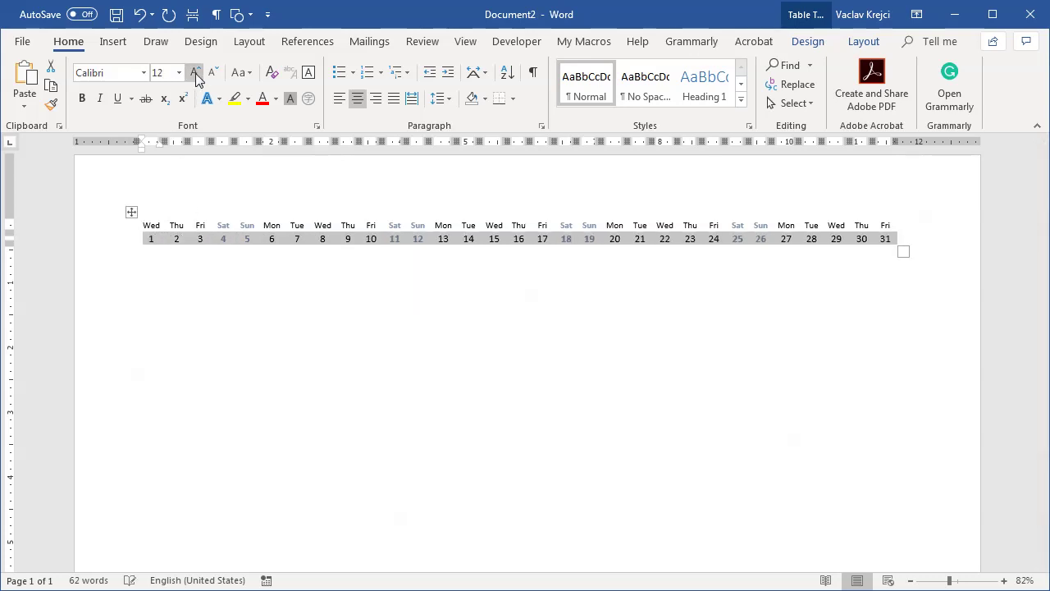
left_click(197, 73)
left_click(197, 73)
left_click(197, 73)
left_click(212, 73)
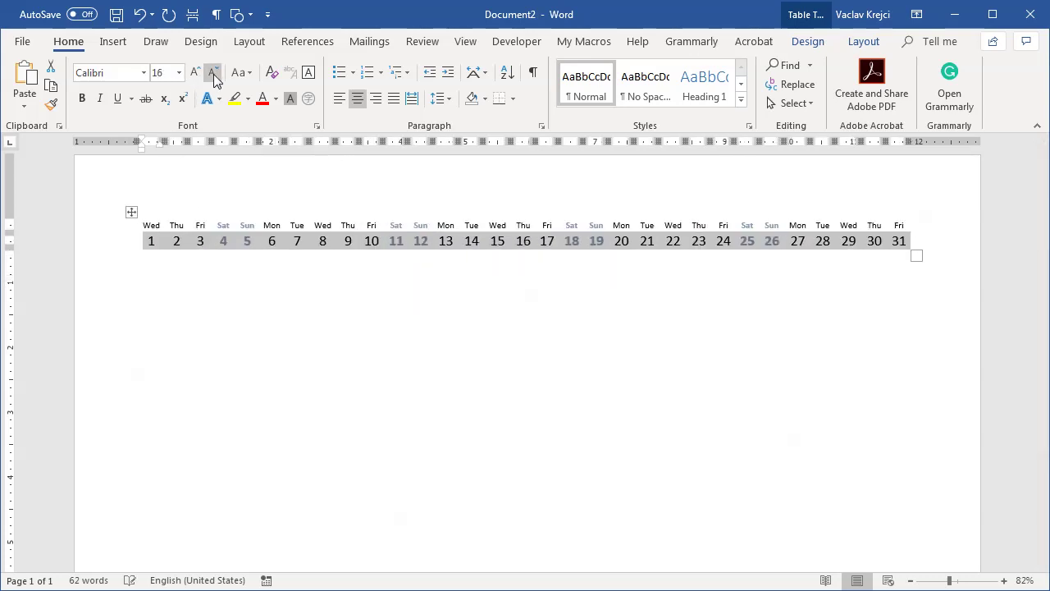
left_click(145, 74)
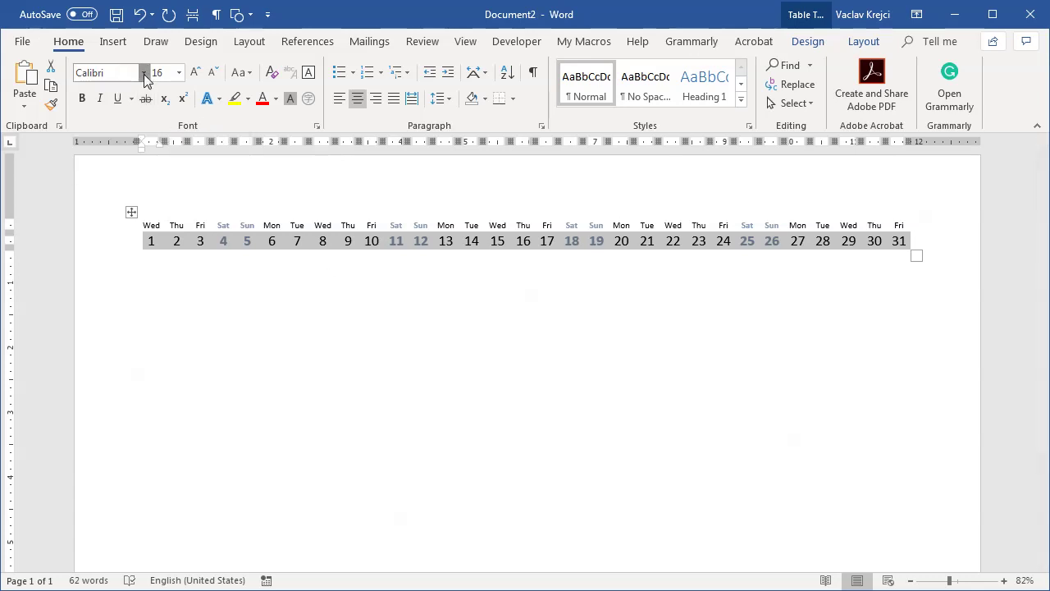
scroll(160, 558, "down", 2)
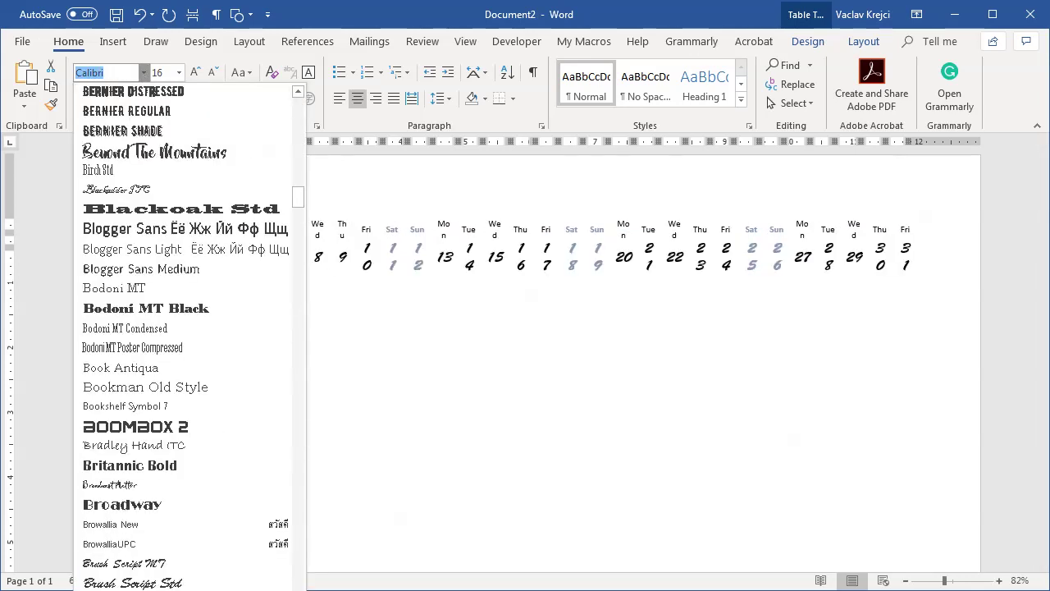
left_click(156, 544)
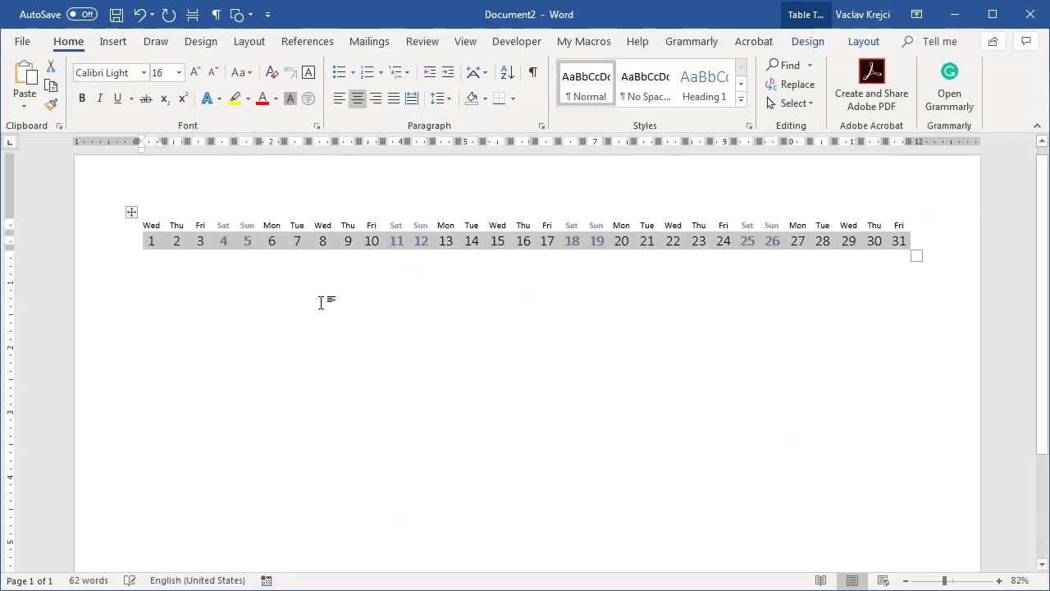
left_click(336, 298)
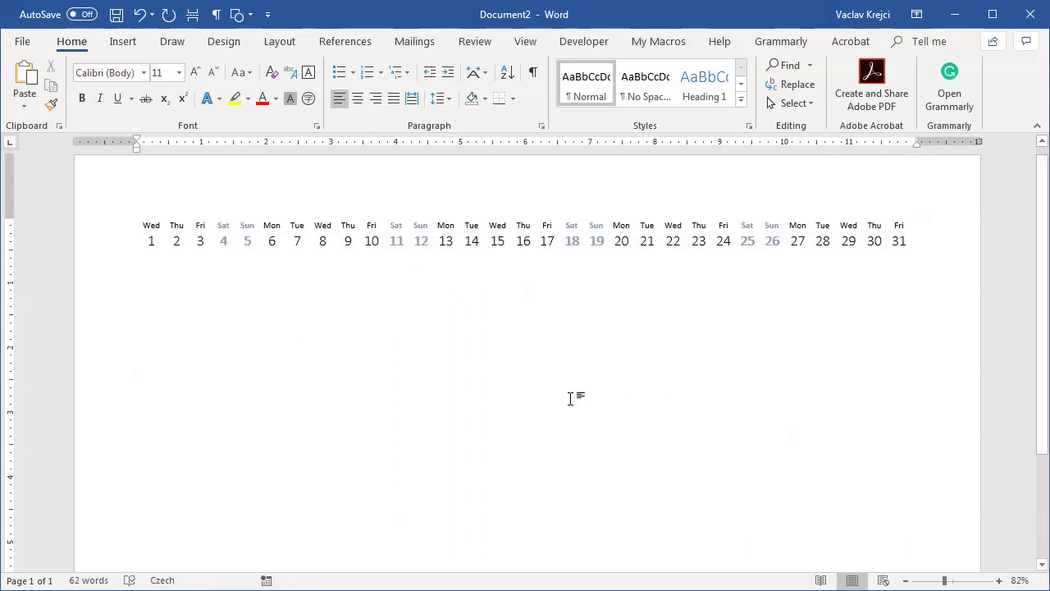
scroll(914, 543, "down", 2)
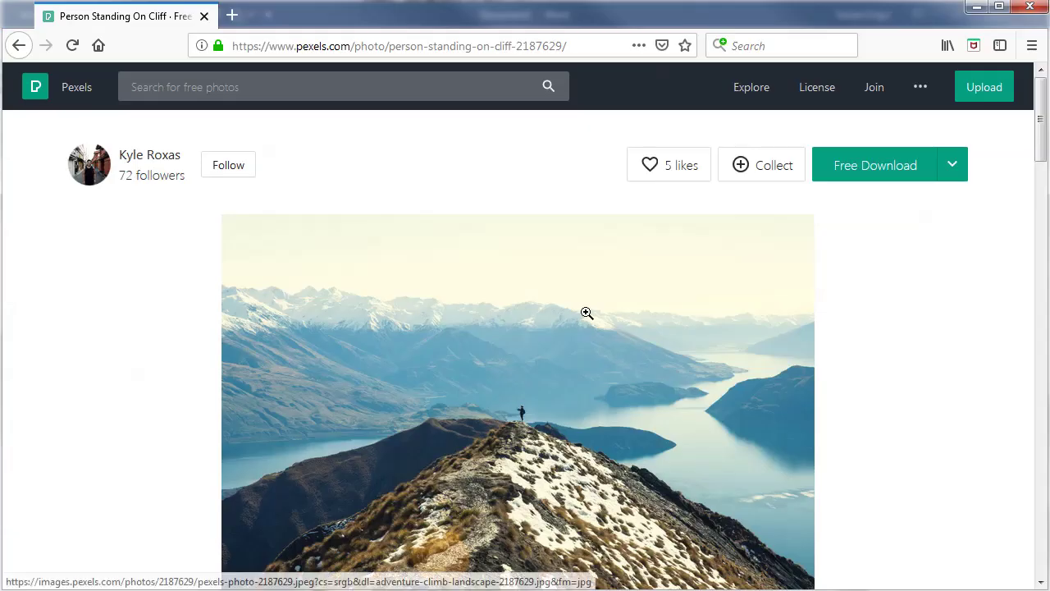
Step: Download the Pexels 'Person Standing On Cliff' photo and add an empty line below the calendar in Word
scroll(1035, 254, "down", 2)
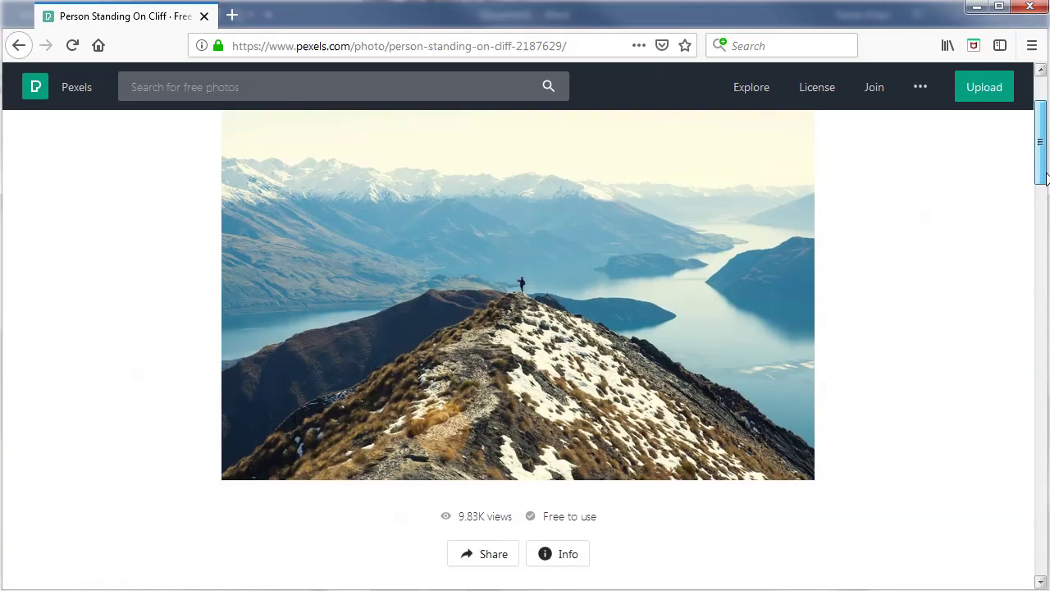
scroll(1036, 254, "up", 2)
left_click(952, 132)
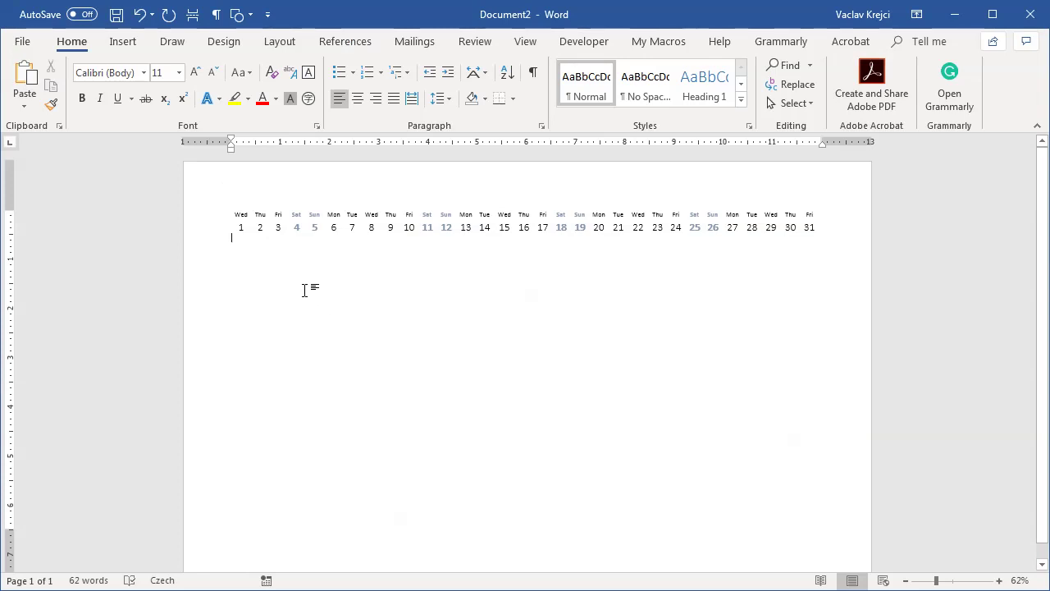
key("Return")
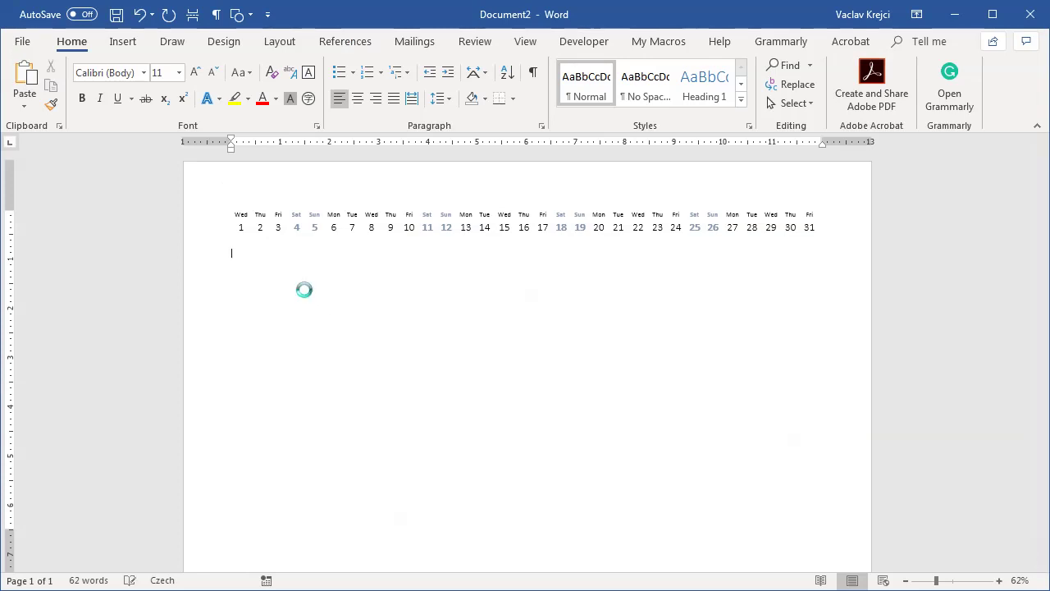
Step: Set the pasted mountain-lake photo's text wrapping to Behind Text
left_click(478, 410)
left_click(737, 249)
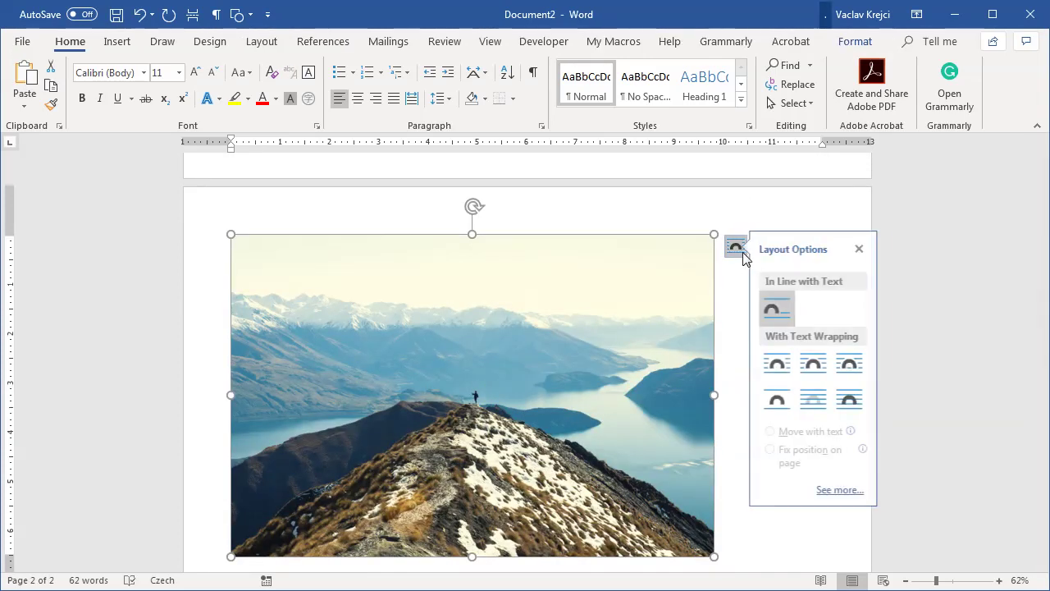
left_click(824, 405)
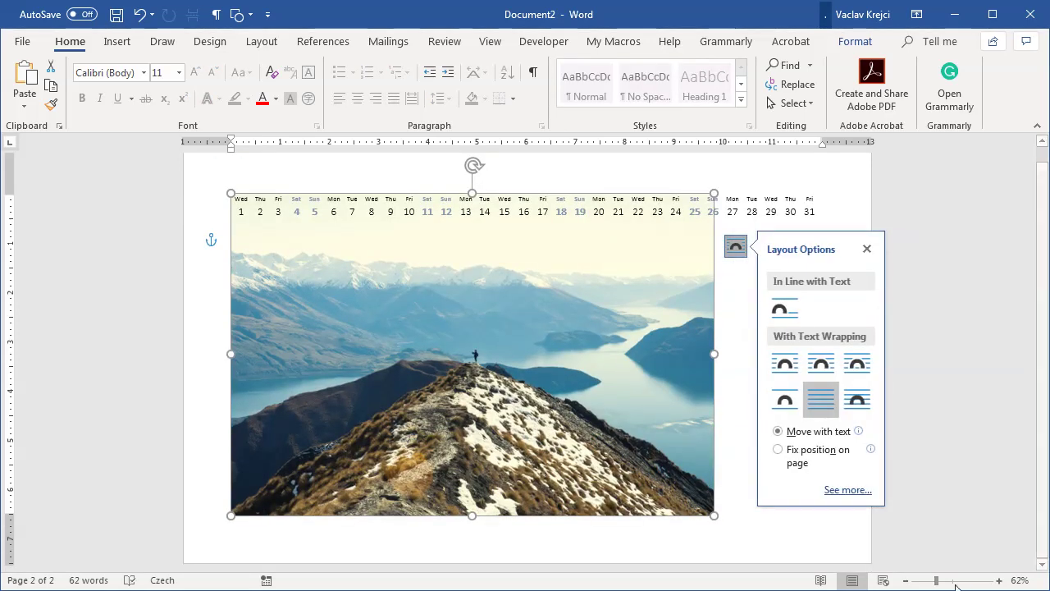
Step: Move the photo to the page's top-left corner and enlarge it to fill the whole page
left_click_drag(936, 580, 927, 580)
left_click_drag(541, 328, 515, 343)
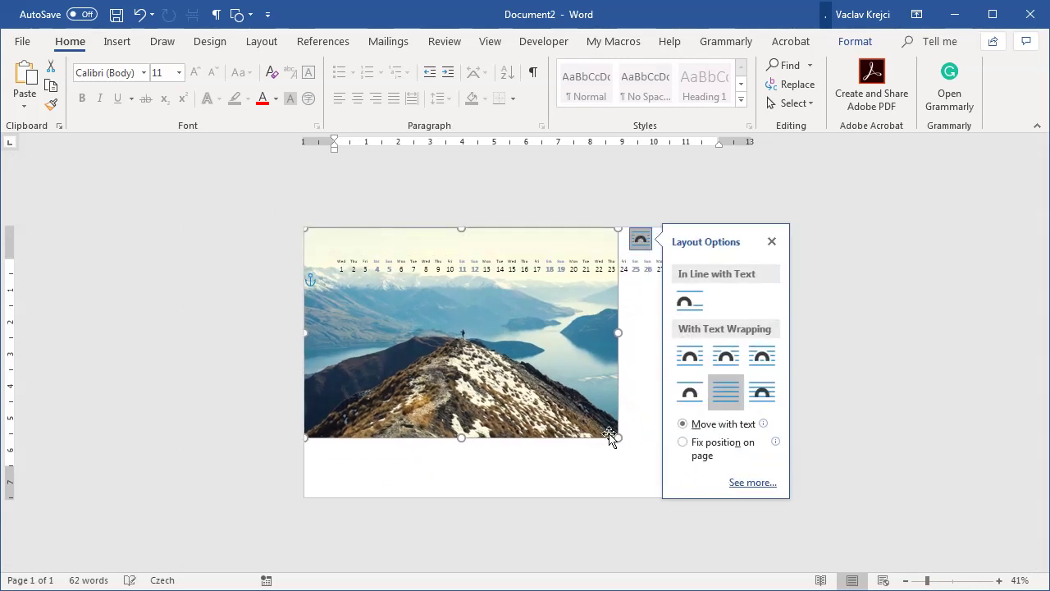
left_click_drag(618, 438, 758, 514)
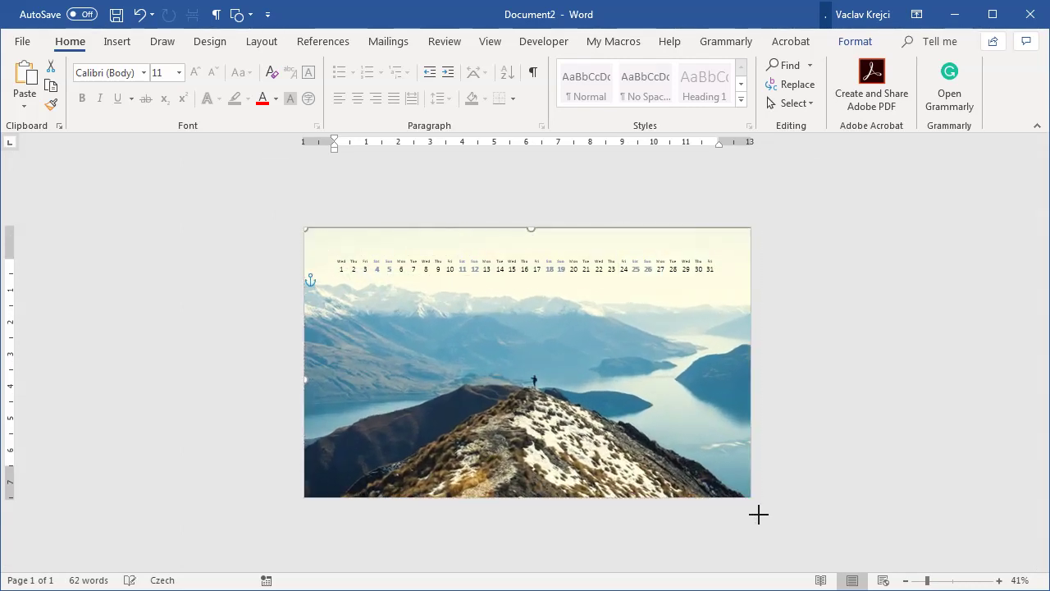
left_click(820, 459)
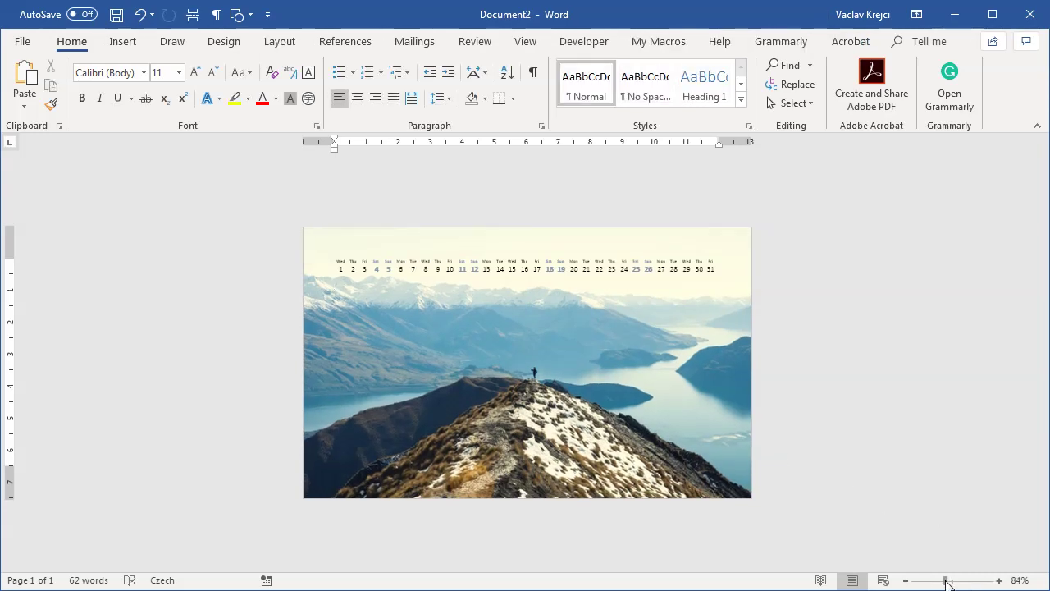
left_click(945, 580)
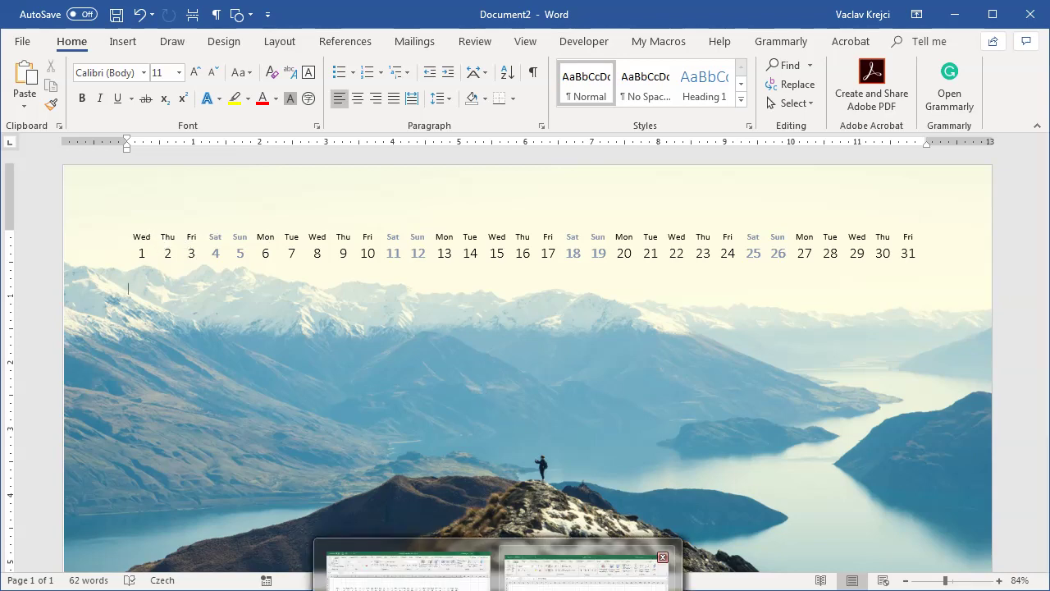
left_click(402, 574)
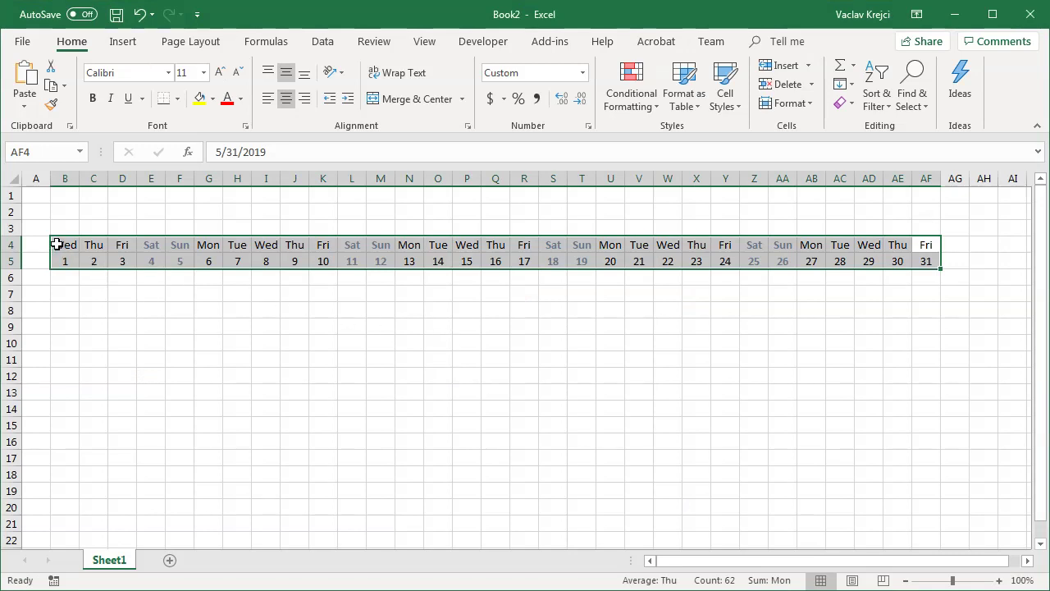